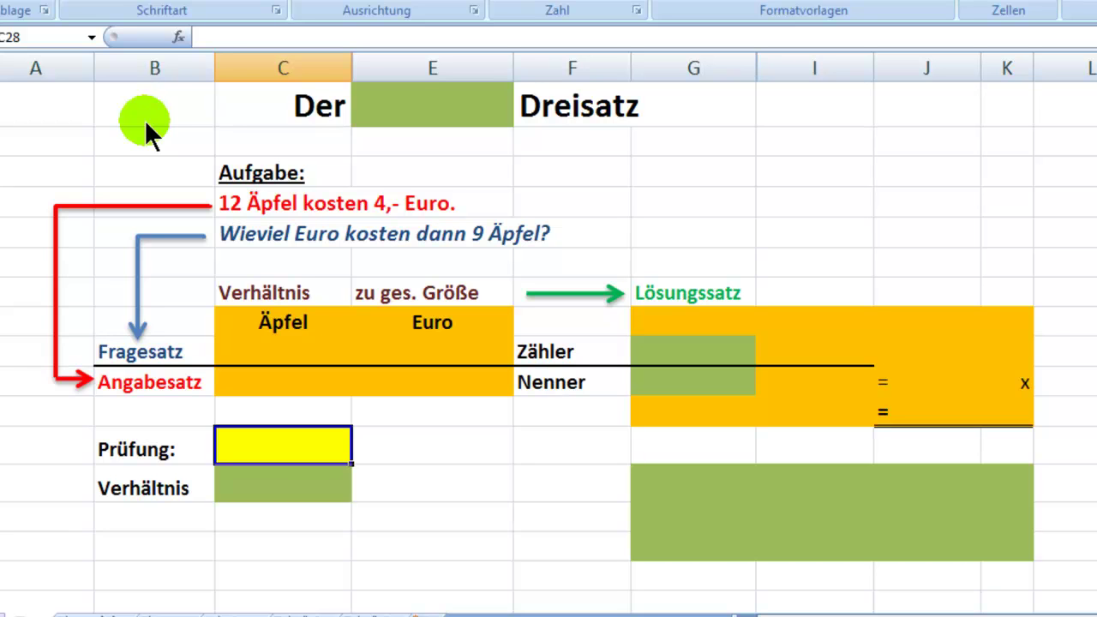
Step: Review the Äpfel/Euro table, its Aufgabe heading, Angabesatz and Fragesatz cells, and the Lösungssatz
{"action": "left_click_drag", "start_coordinate": [235, 319], "coordinate": [448, 375]}
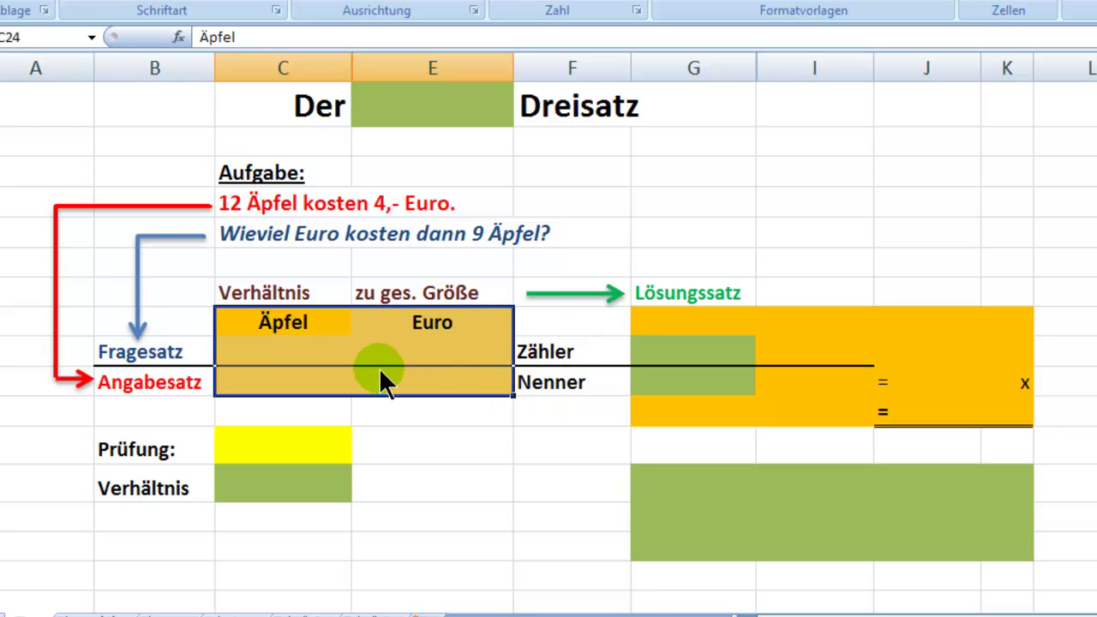
{"action": "left_click", "coordinate": [256, 180]}
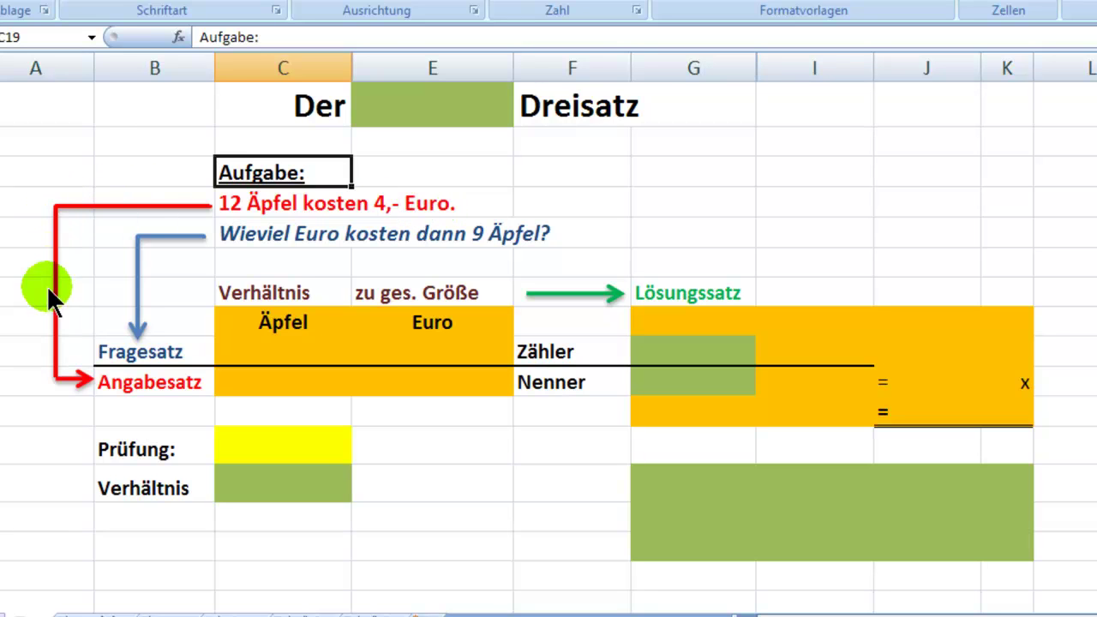
{"action": "left_click", "coordinate": [132, 382]}
{"action": "left_click", "coordinate": [246, 386]}
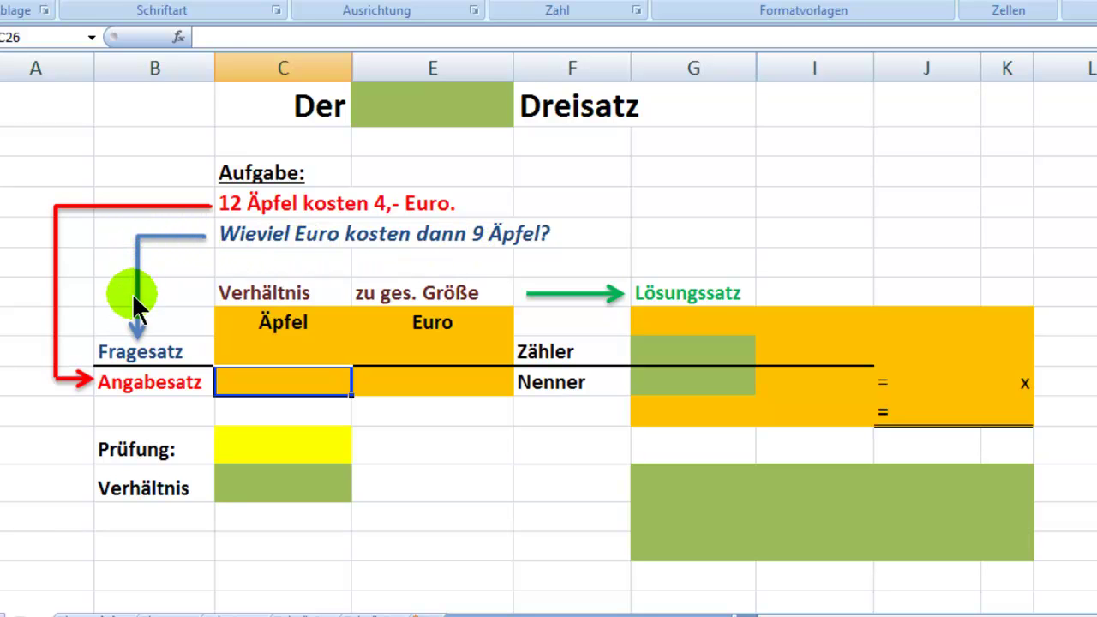
{"action": "left_click", "coordinate": [232, 352]}
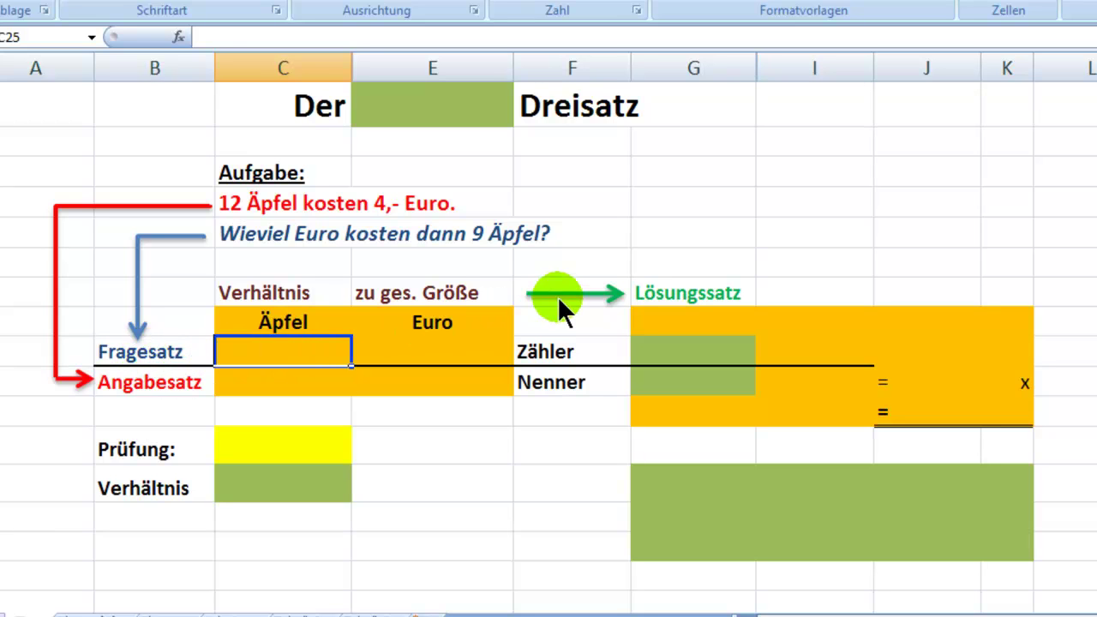
{"action": "left_click", "coordinate": [679, 295]}
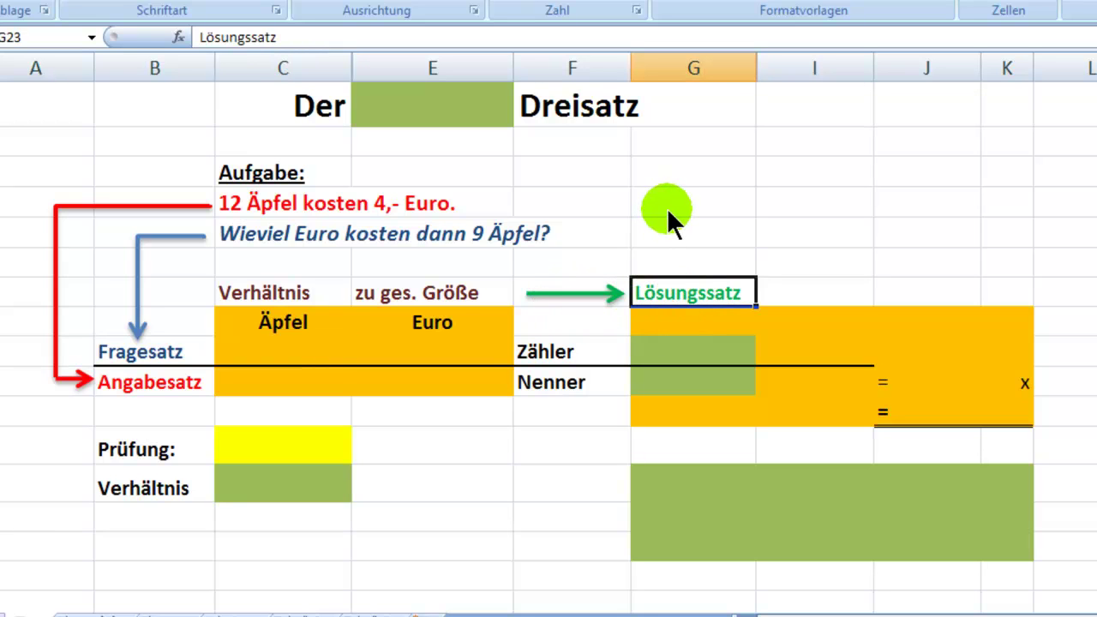
{"action": "left_click", "coordinate": [274, 378]}
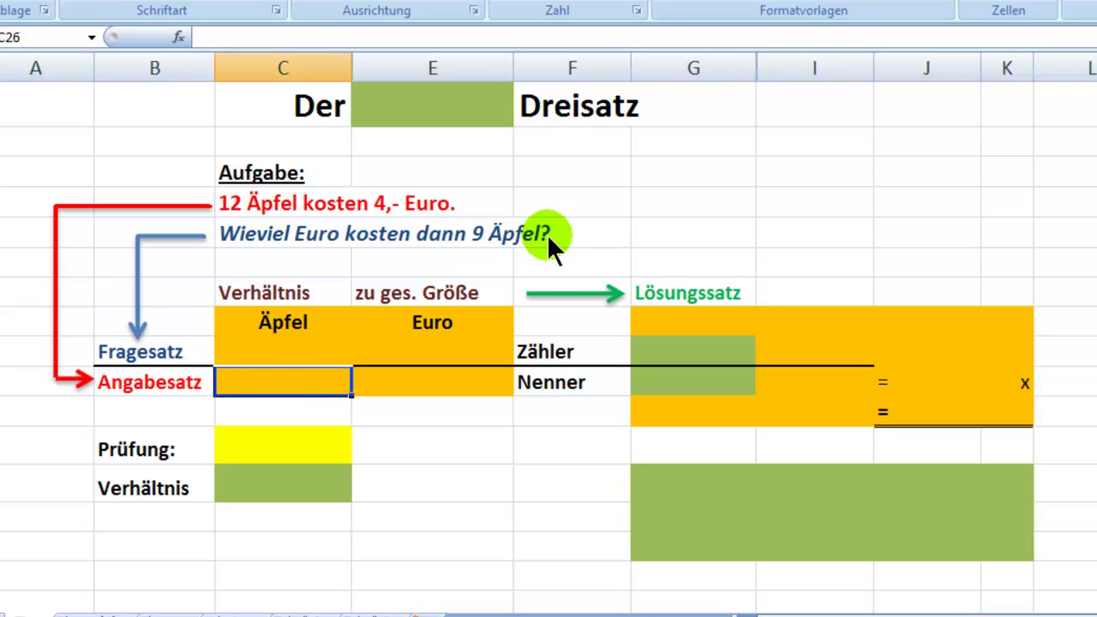
Step: Enter 12 Äpfel and 4 Euro in the Angabesatz row, then x Euro and 9 Äpfel in the Fragesatz row
{"action": "type", "text": "12"}
{"action": "key", "text": "Tab"}
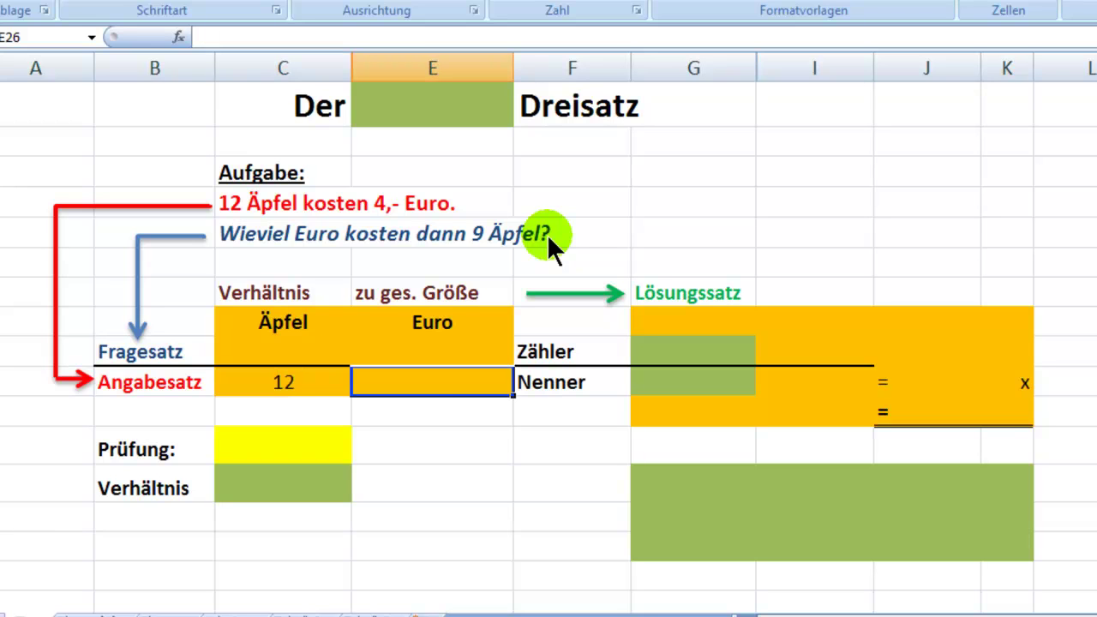
{"action": "type", "text": "4"}
{"action": "key", "text": "Up"}
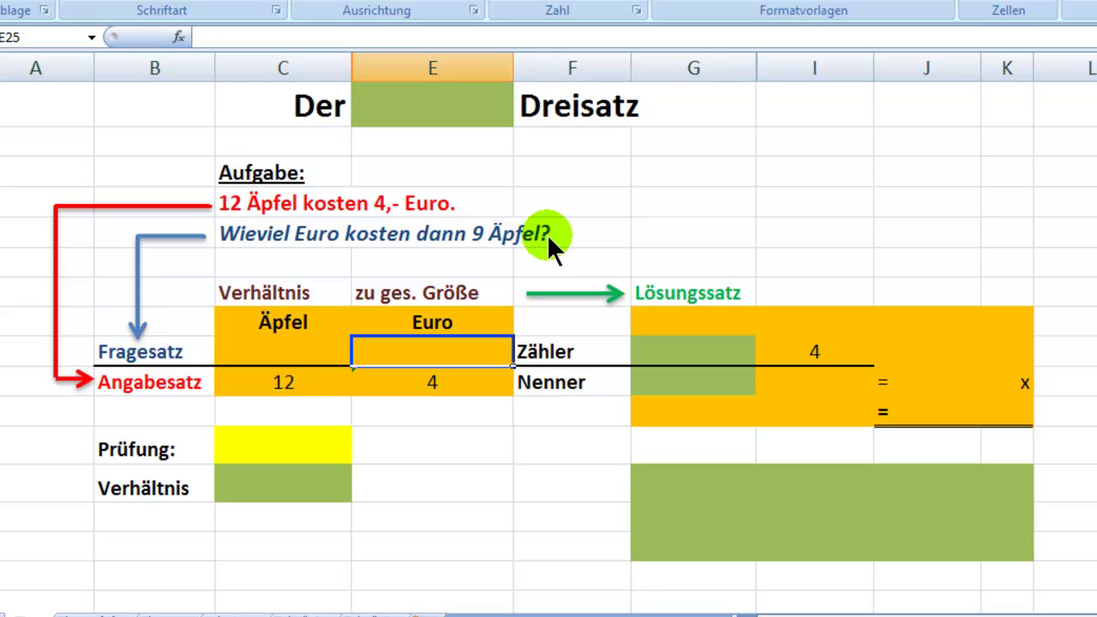
{"action": "type", "text": "x"}
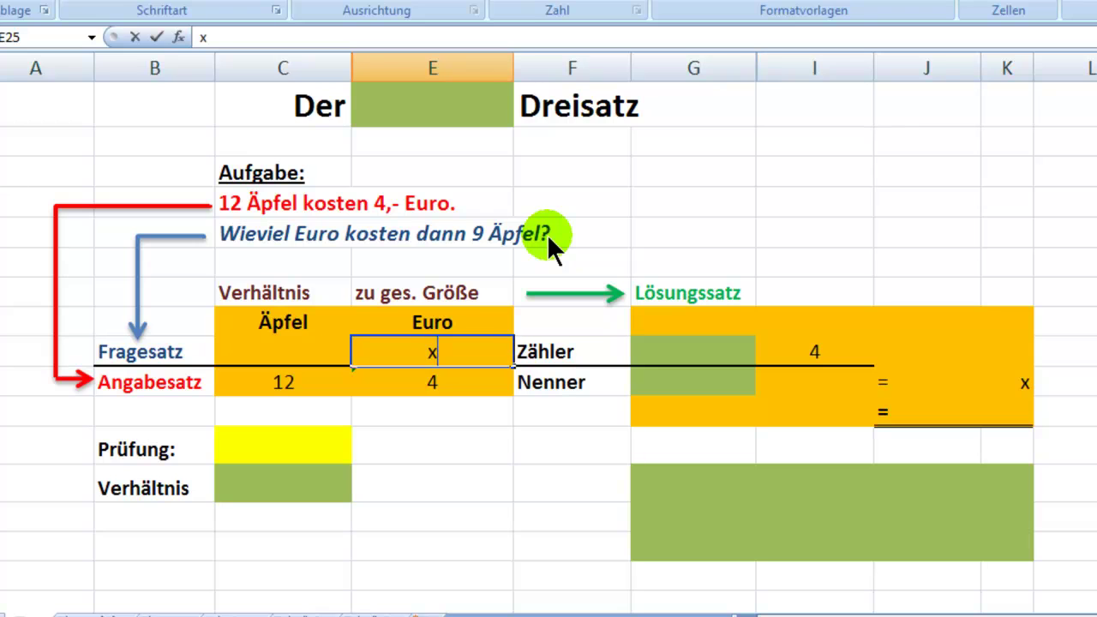
{"action": "key", "text": "Left"}
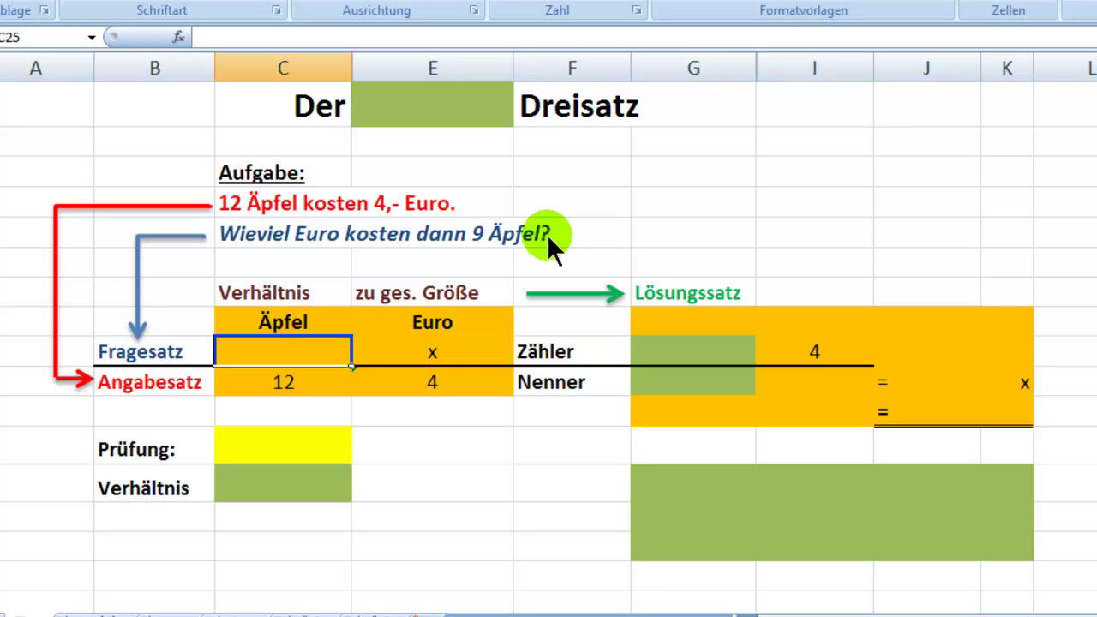
{"action": "type", "text": "9"}
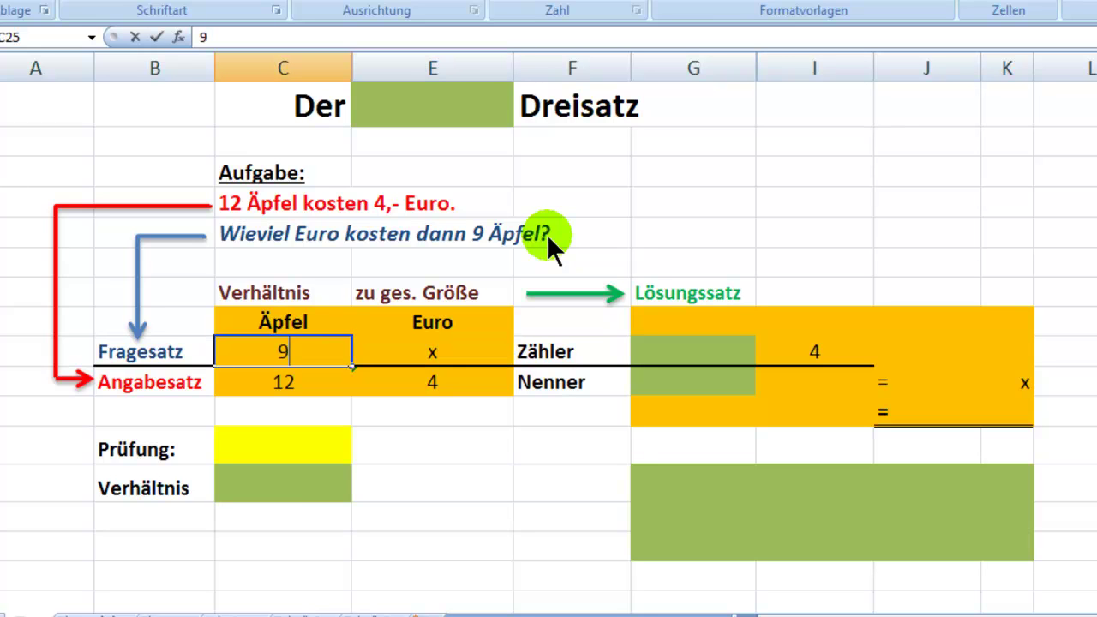
{"action": "left_click", "coordinate": [263, 442]}
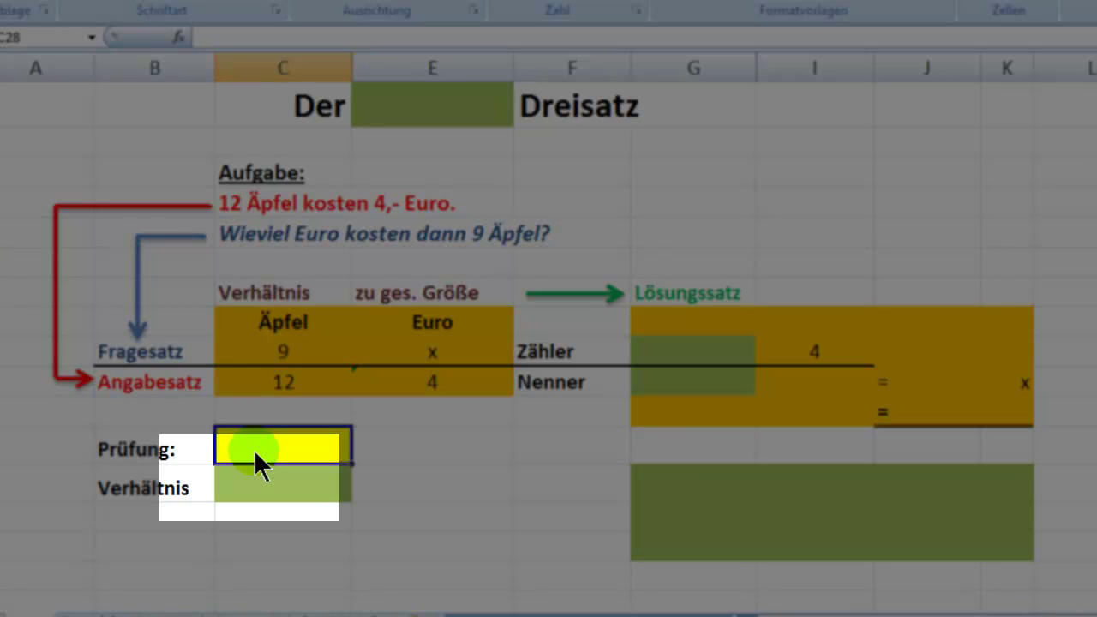
Step: Enter -- in the Prüfung cell so the ratio reads gerade and x becomes 3,00
{"action": "type", "text": "-"}
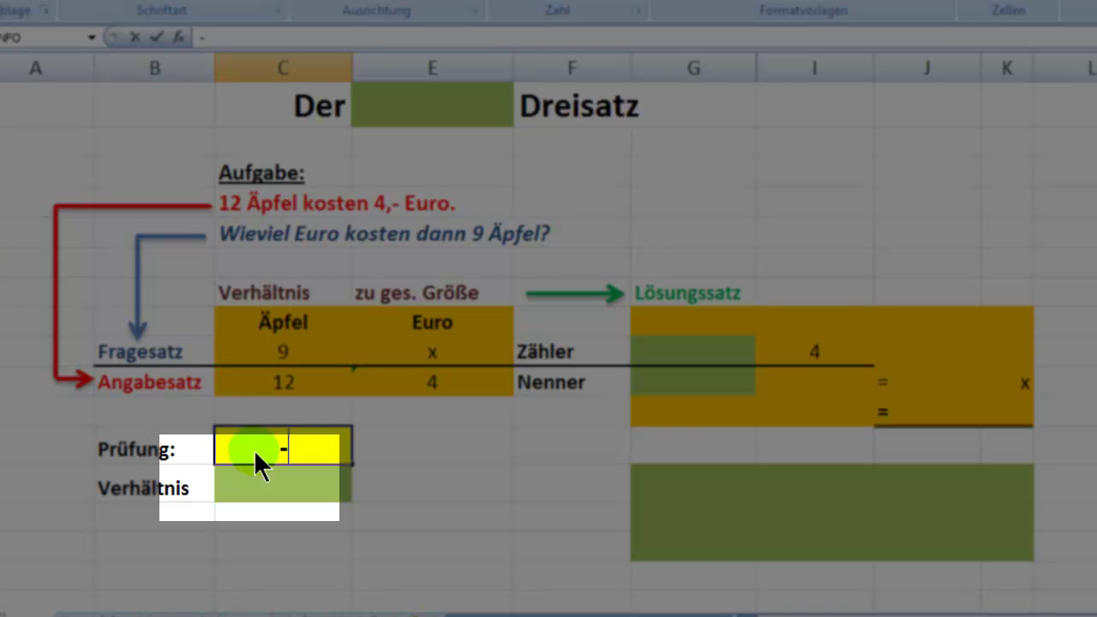
{"action": "type", "text": "-"}
{"action": "key", "text": "ctrl+Return"}
{"action": "key", "text": "Return"}
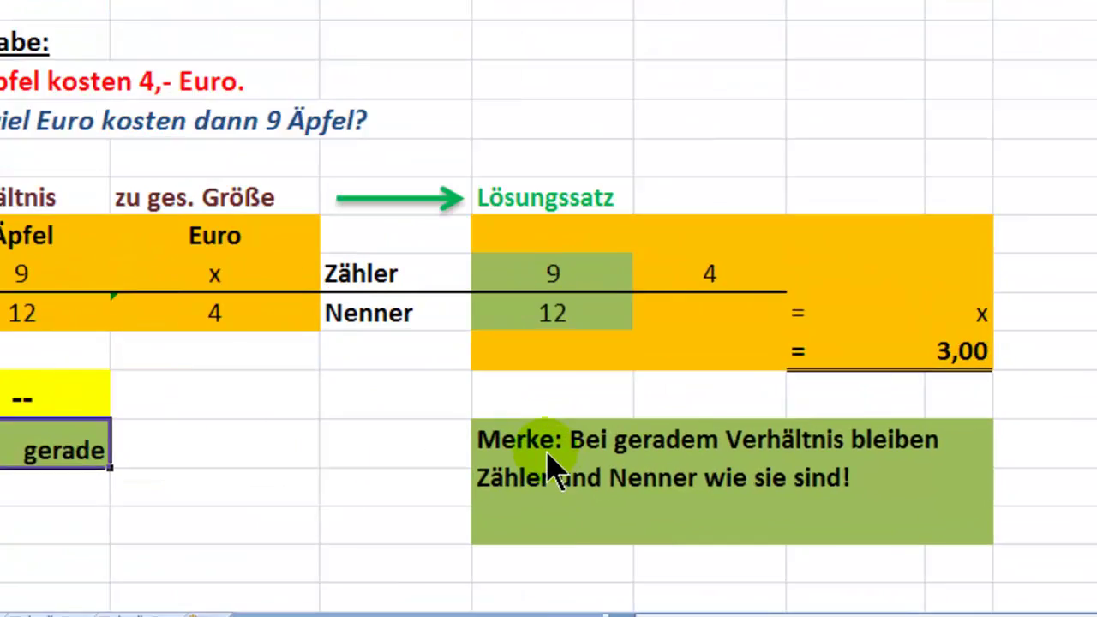
Step: Review the Merke note and the WENN formulas behind the Lösungssatz values 9, 12, 4 and result 3,00
{"action": "left_click", "coordinate": [694, 488]}
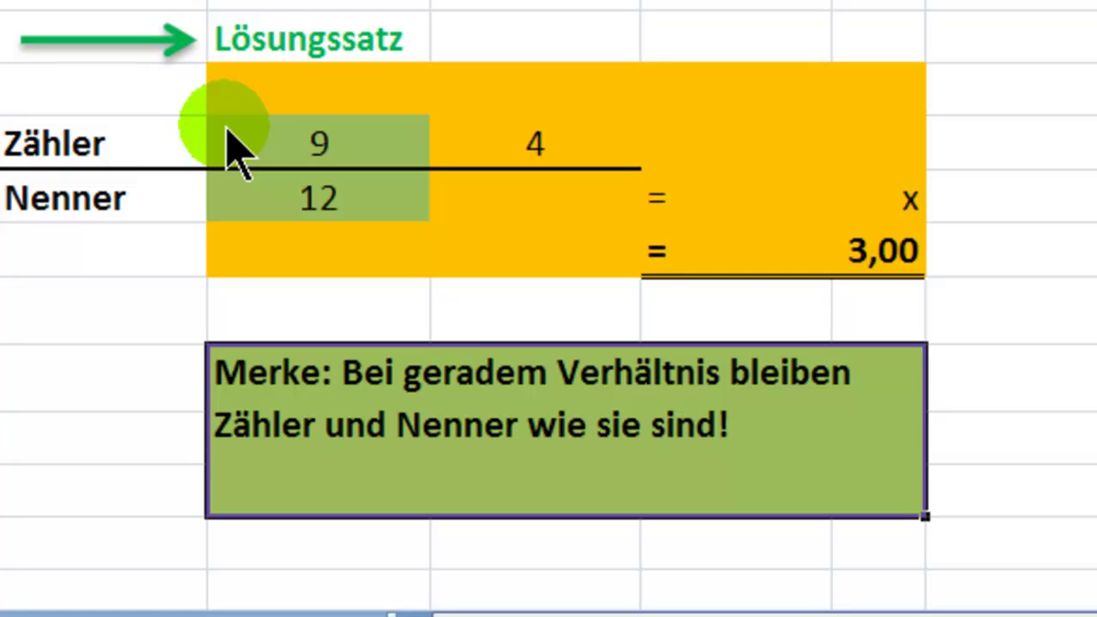
{"action": "left_click_drag", "start_coordinate": [289, 142], "coordinate": [282, 205]}
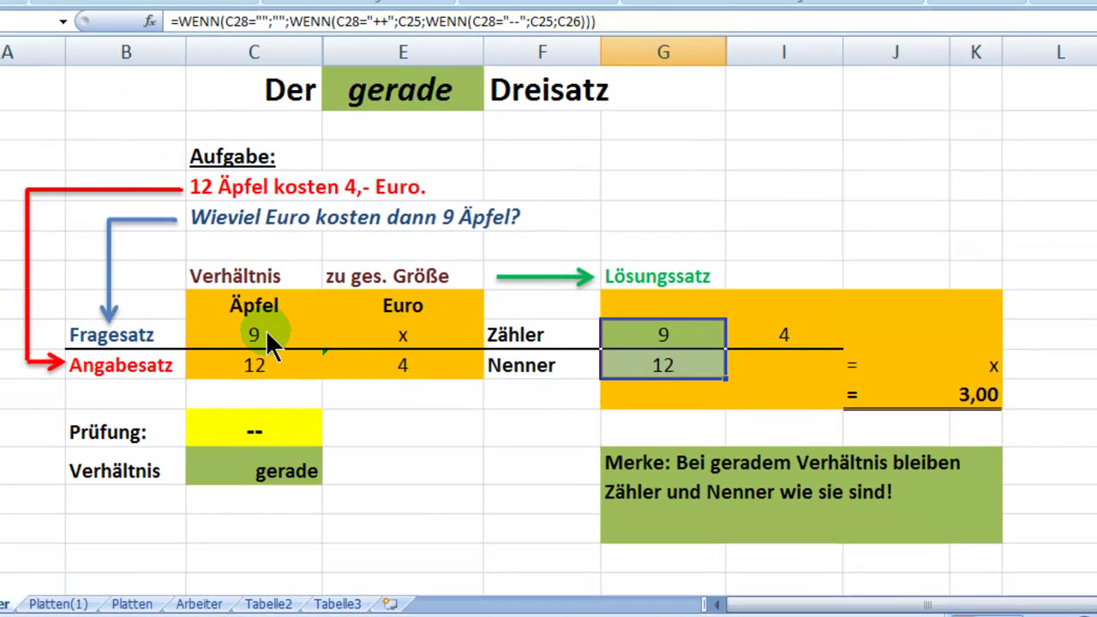
{"action": "left_click", "coordinate": [411, 382]}
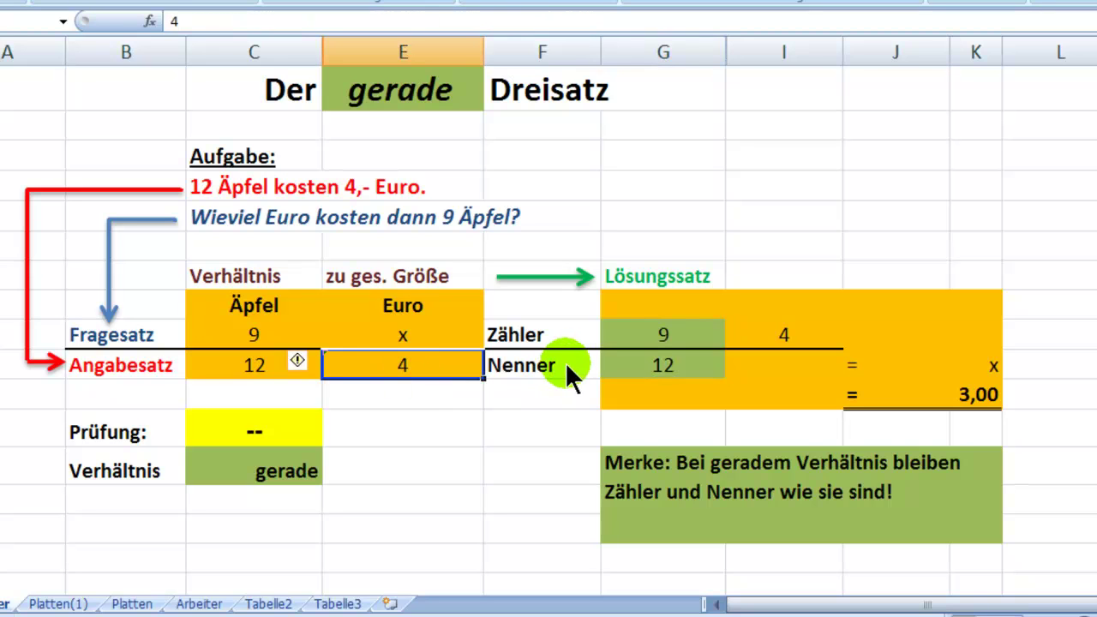
{"action": "left_click", "coordinate": [786, 333]}
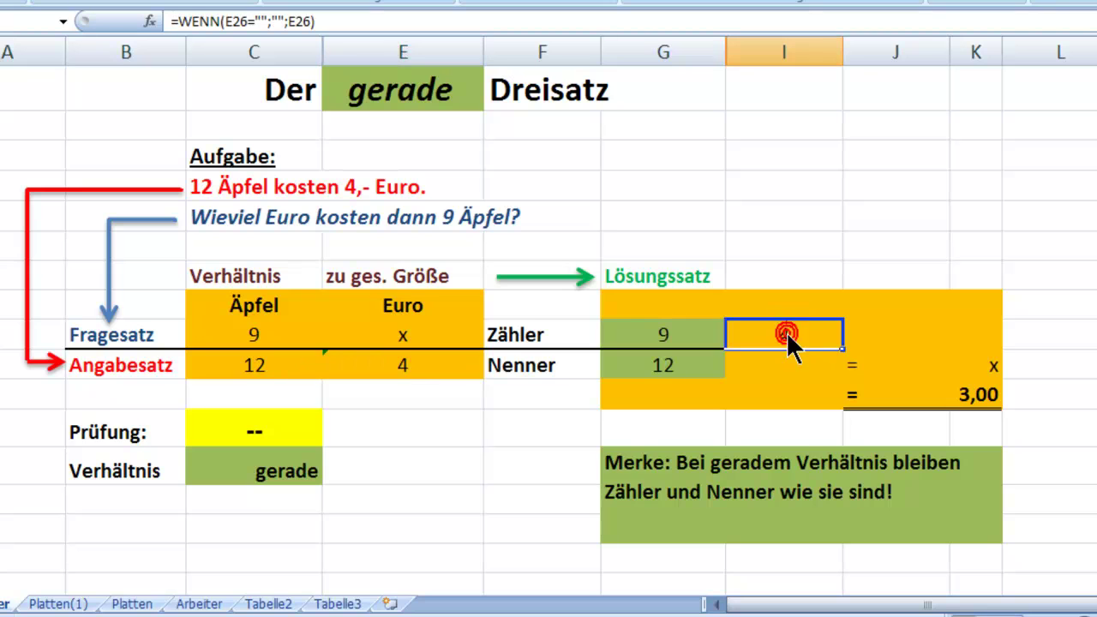
{"action": "left_click", "coordinate": [416, 334]}
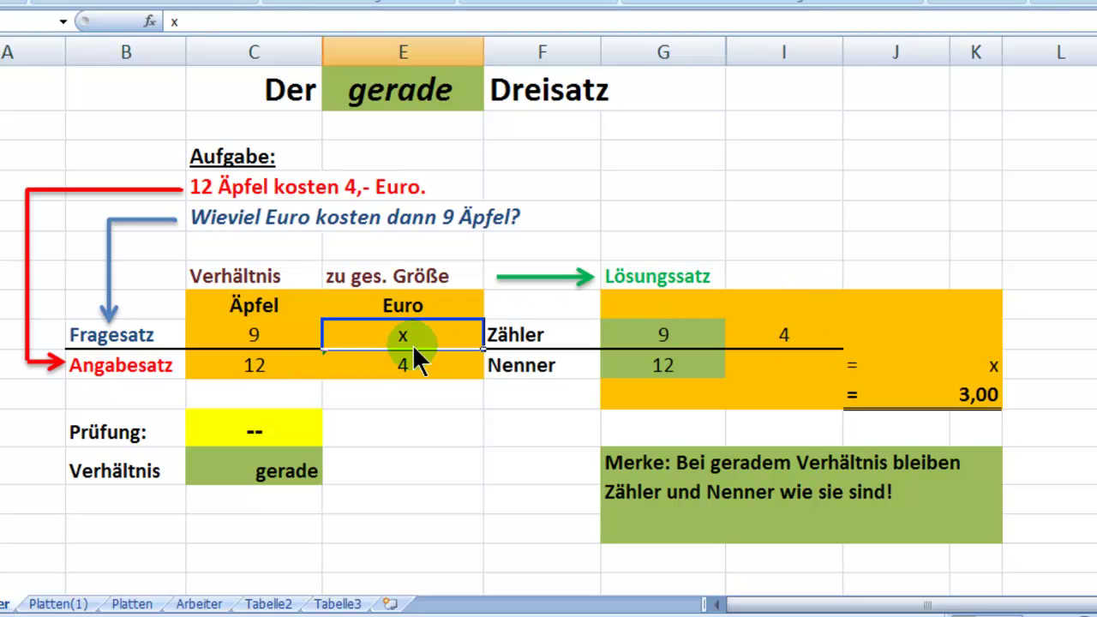
{"action": "left_click", "coordinate": [409, 364]}
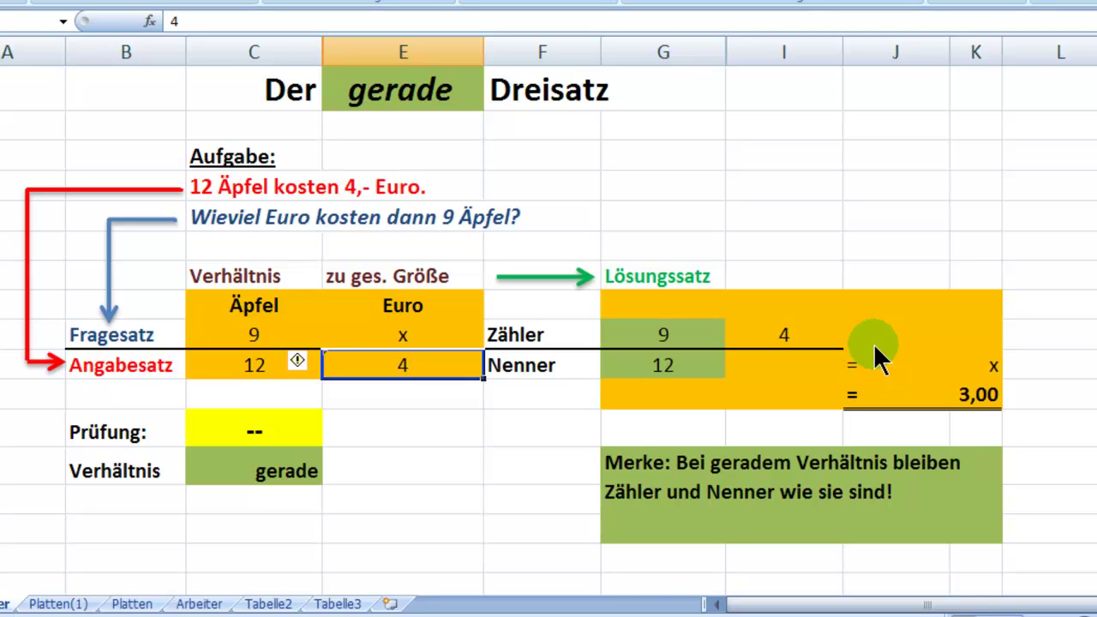
{"action": "left_click", "coordinate": [797, 335]}
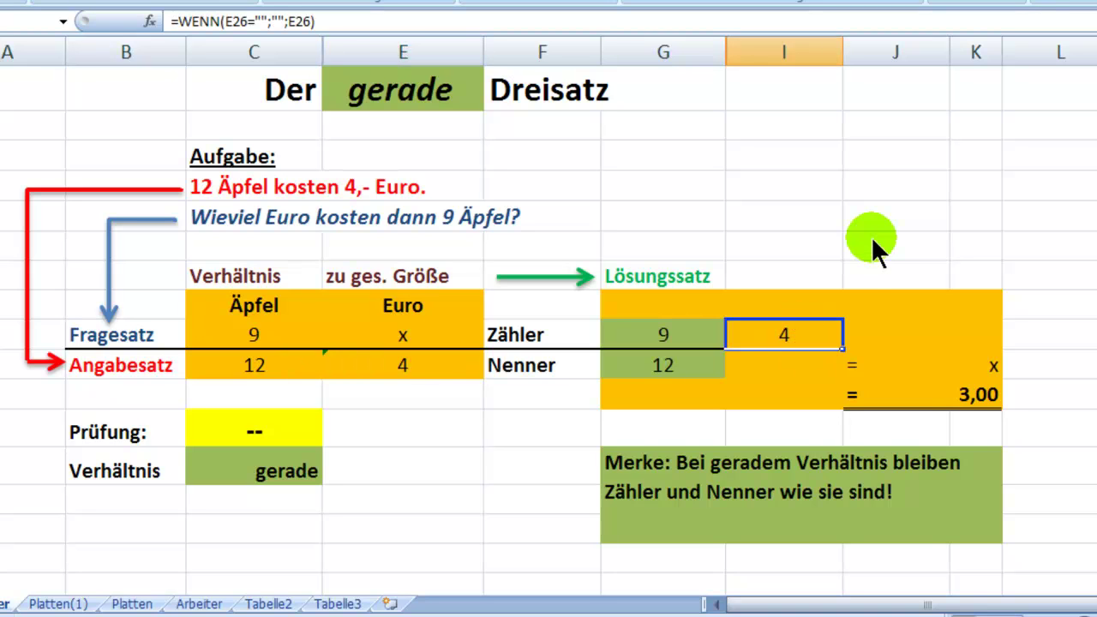
{"action": "left_click", "coordinate": [961, 394]}
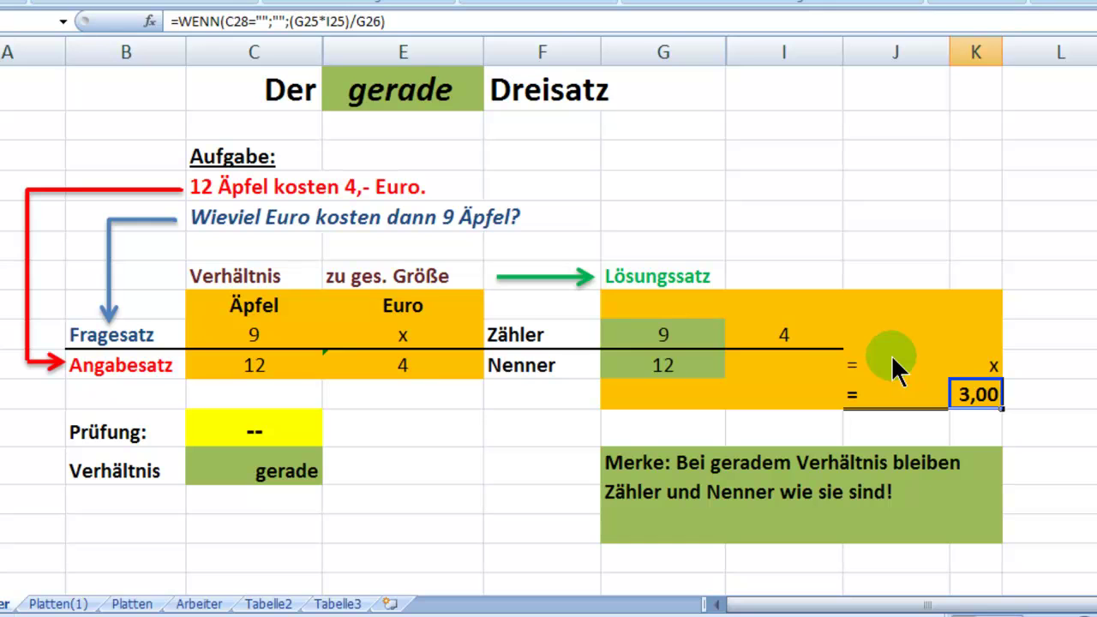
{"action": "left_click", "coordinate": [656, 337]}
{"action": "left_click", "coordinate": [752, 343]}
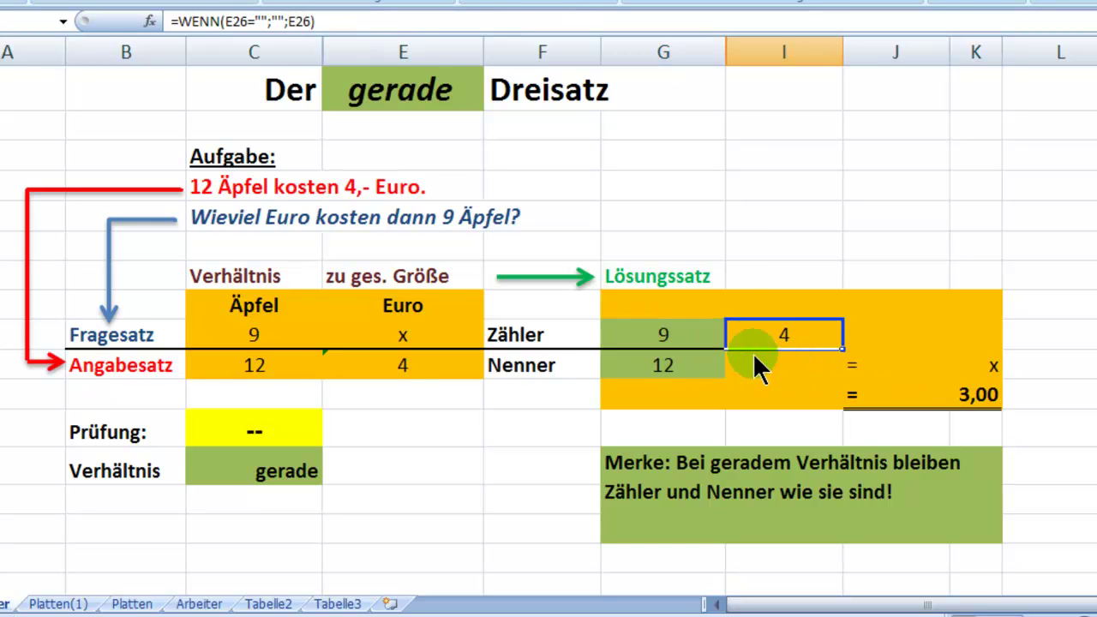
{"action": "left_click", "coordinate": [675, 365]}
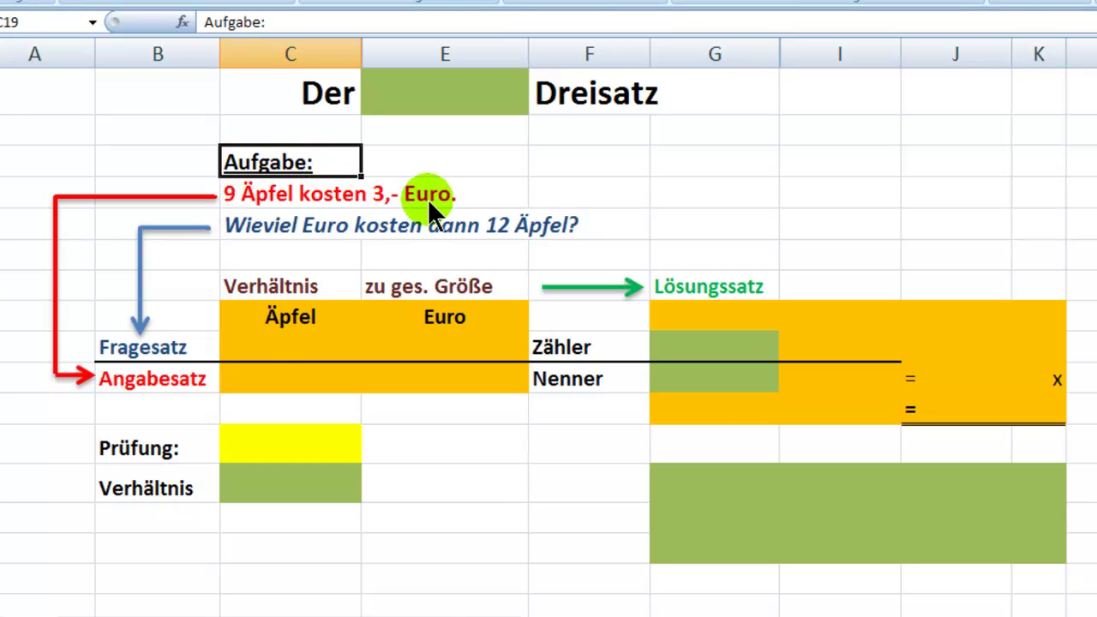
Step: Enter x Euro and 12 Äpfel as the Fragesatz of the new task
{"action": "left_click", "coordinate": [274, 377]}
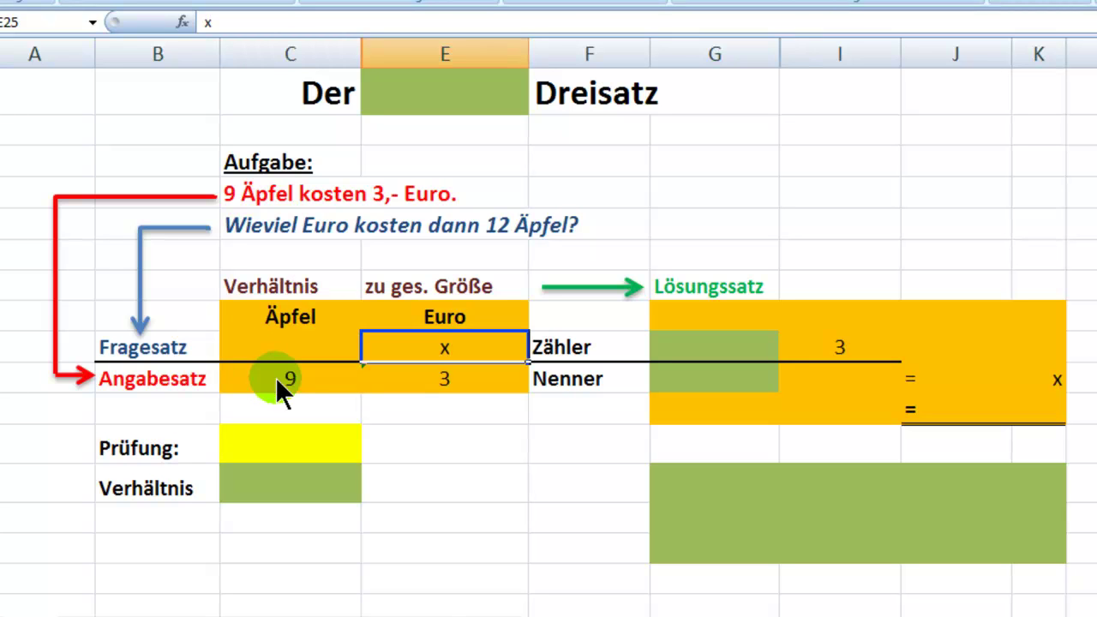
{"action": "type", "text": "x"}
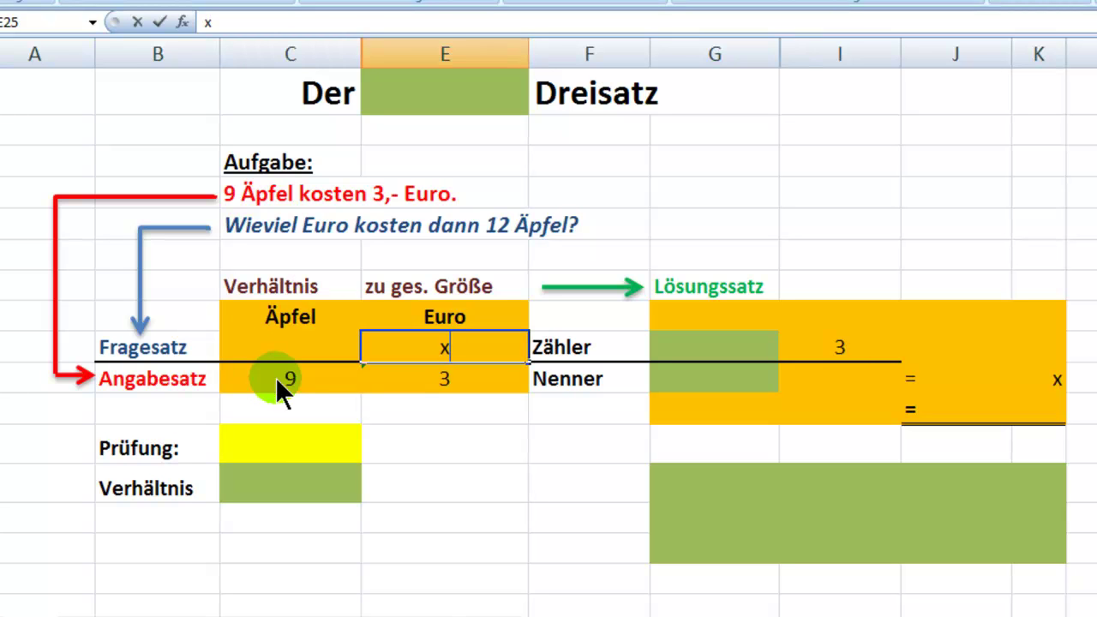
{"action": "key", "text": "Left"}
{"action": "type", "text": "12"}
{"action": "key", "text": "Return"}
Step: Enter ++ in the Prüfung cell so the ratio is gerade and the price is 4,00
{"action": "left_click", "coordinate": [258, 450]}
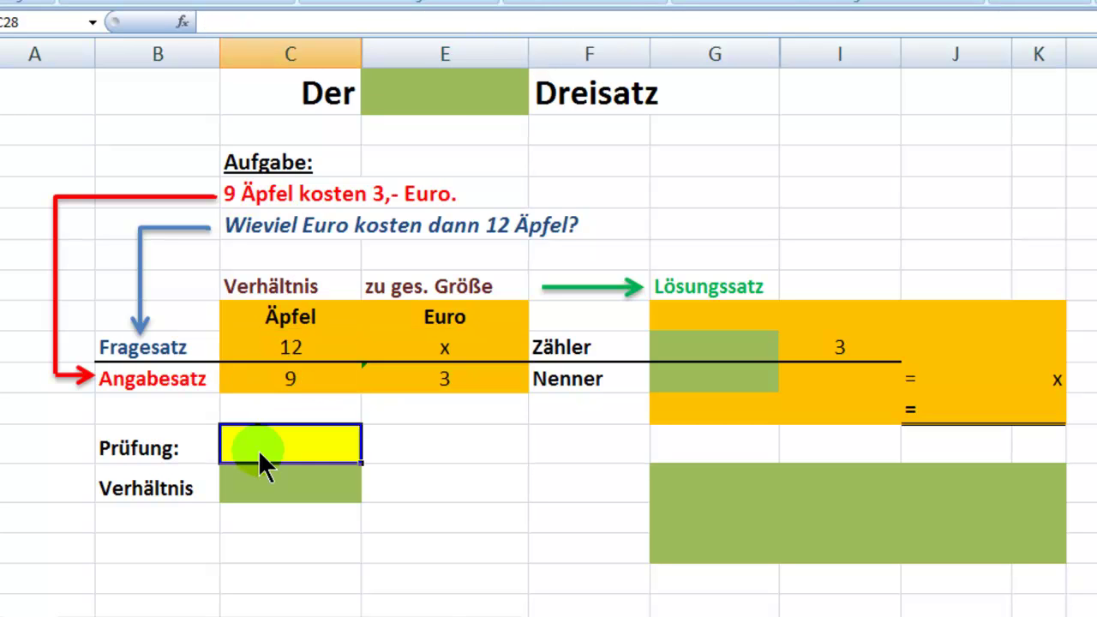
{"action": "type", "text": "+"}
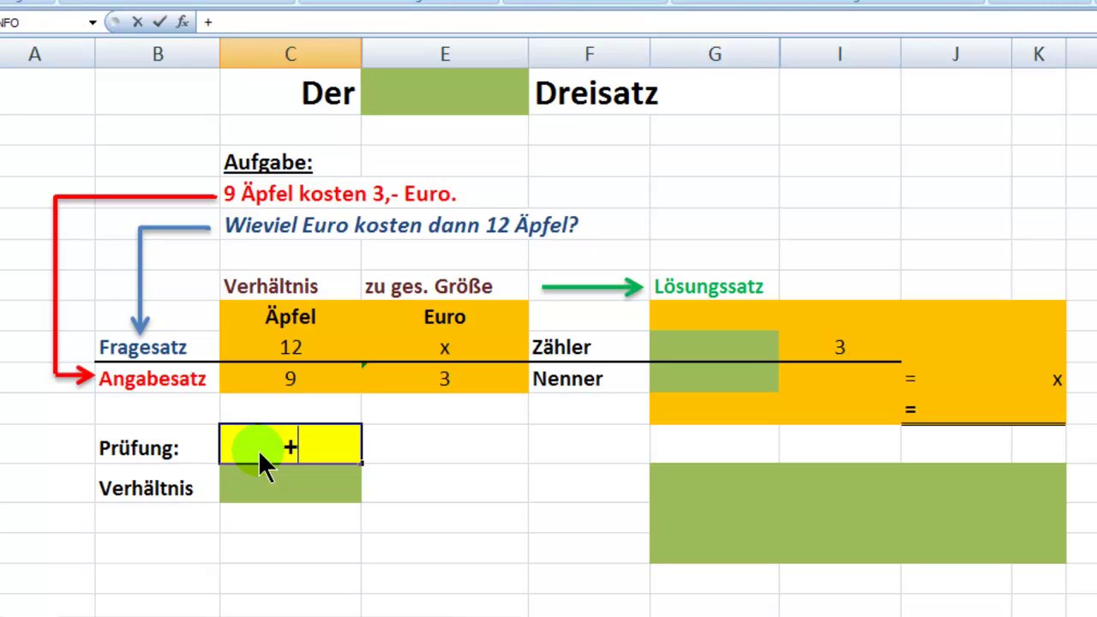
{"action": "type", "text": "+"}
{"action": "key", "text": "Return"}
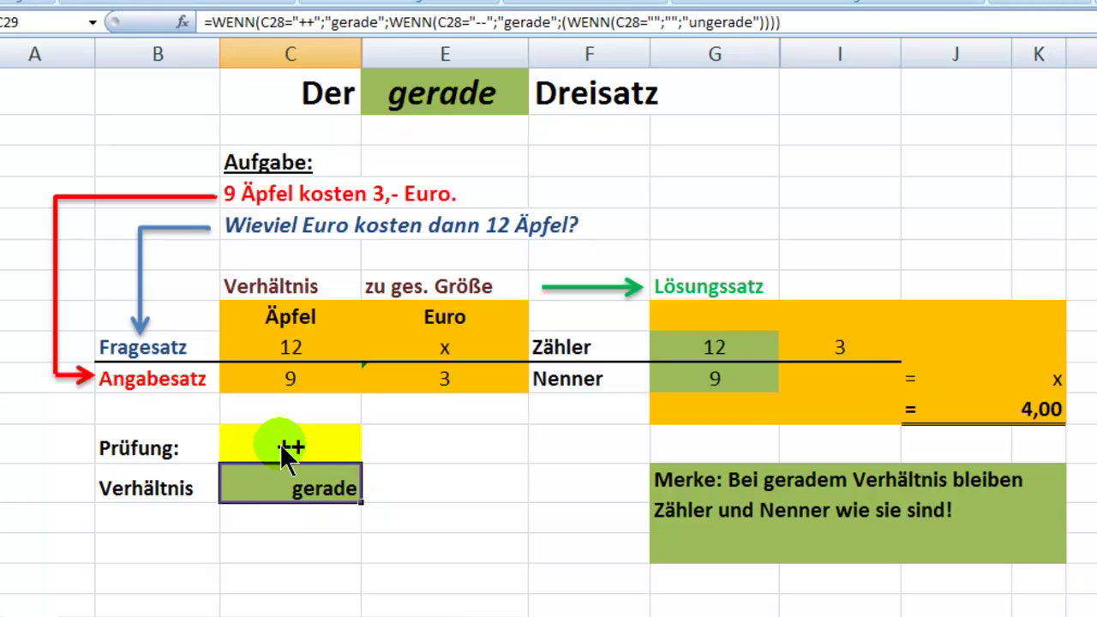
{"action": "left_click", "coordinate": [285, 452]}
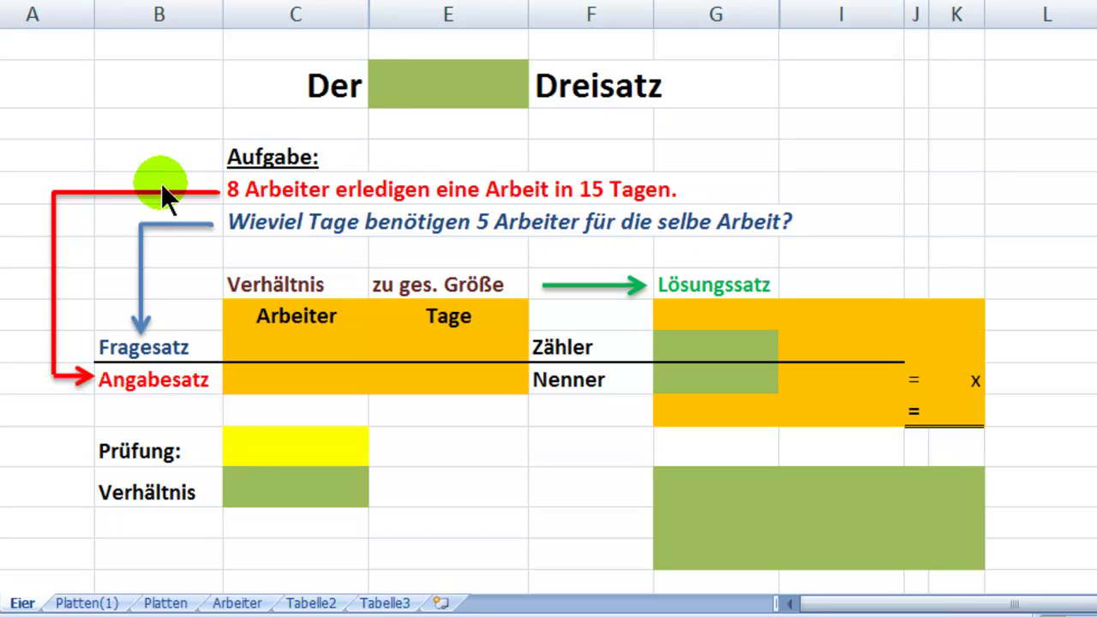
Step: Enter 8 Arbeiter and 15 Tage in the Angabesatz row, then x Tage and 5 Arbeiter in the Fragesatz row
{"action": "left_click", "coordinate": [276, 376]}
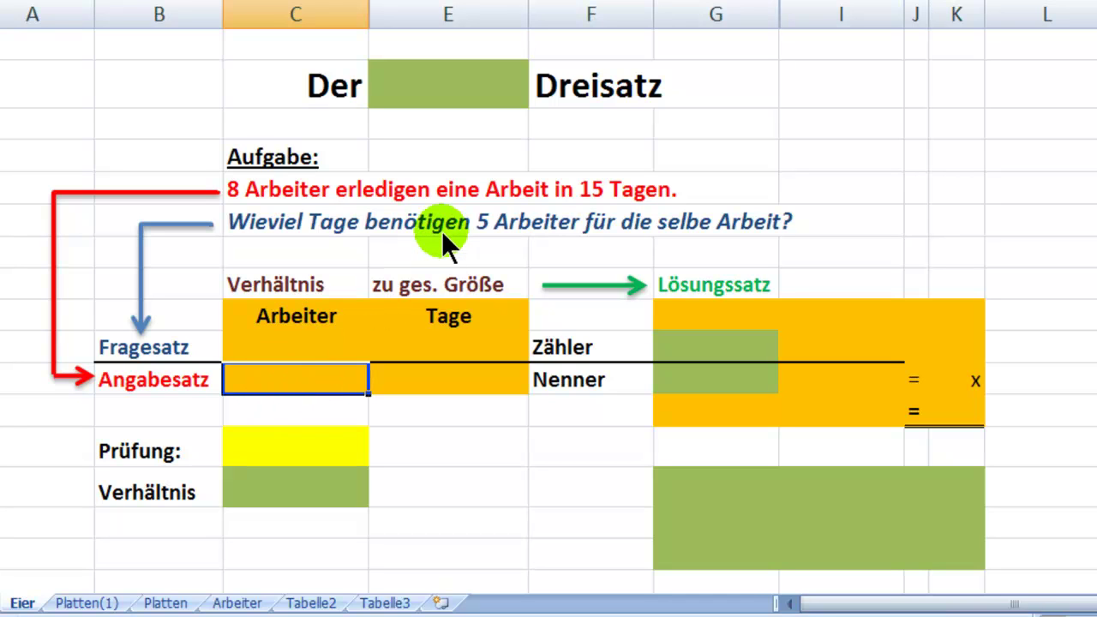
{"action": "type", "text": "8"}
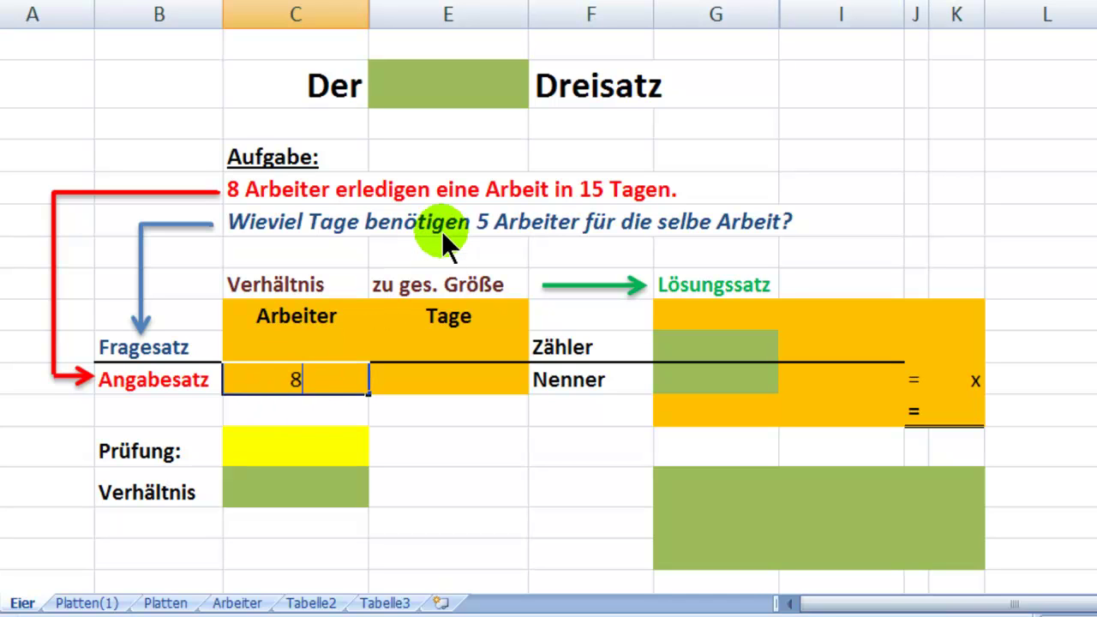
{"action": "key", "text": "Tab"}
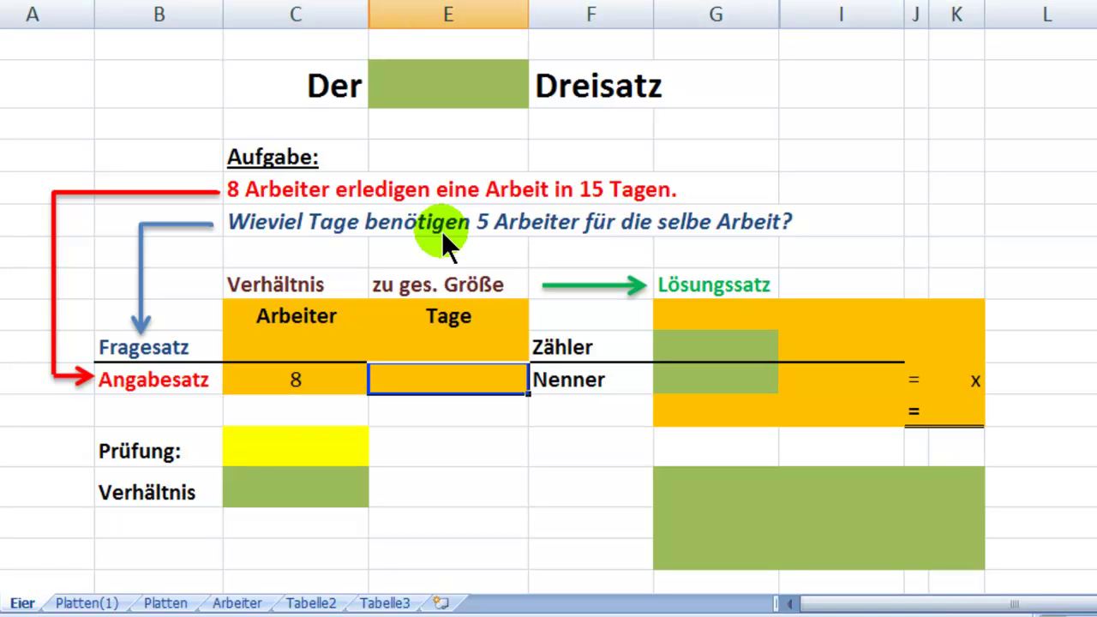
{"action": "type", "text": "15"}
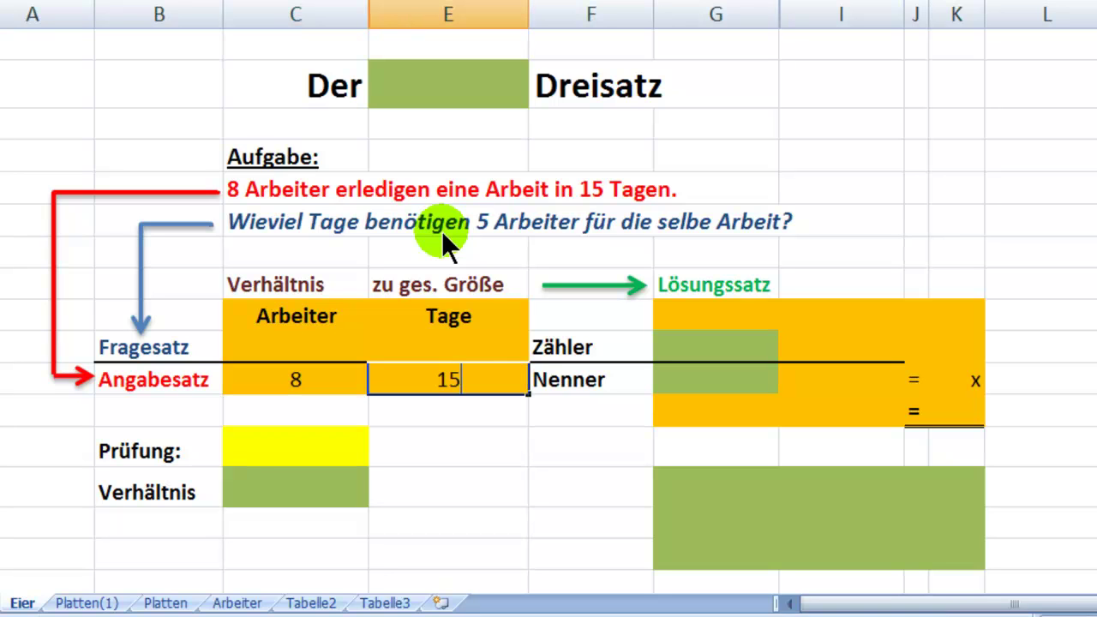
{"action": "key", "text": "Up"}
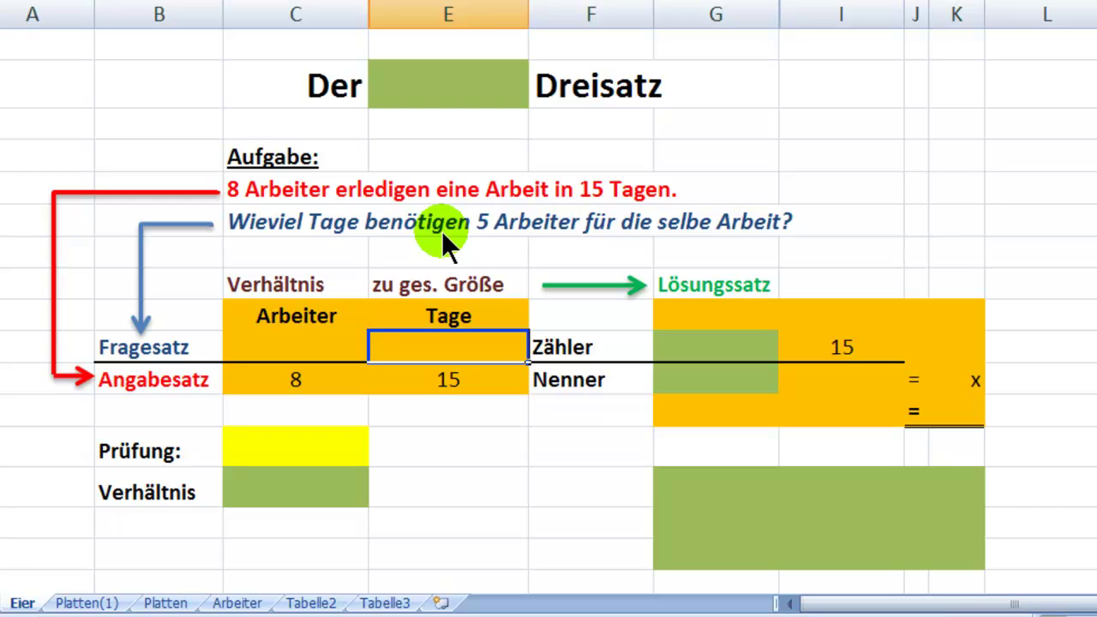
{"action": "type", "text": "x"}
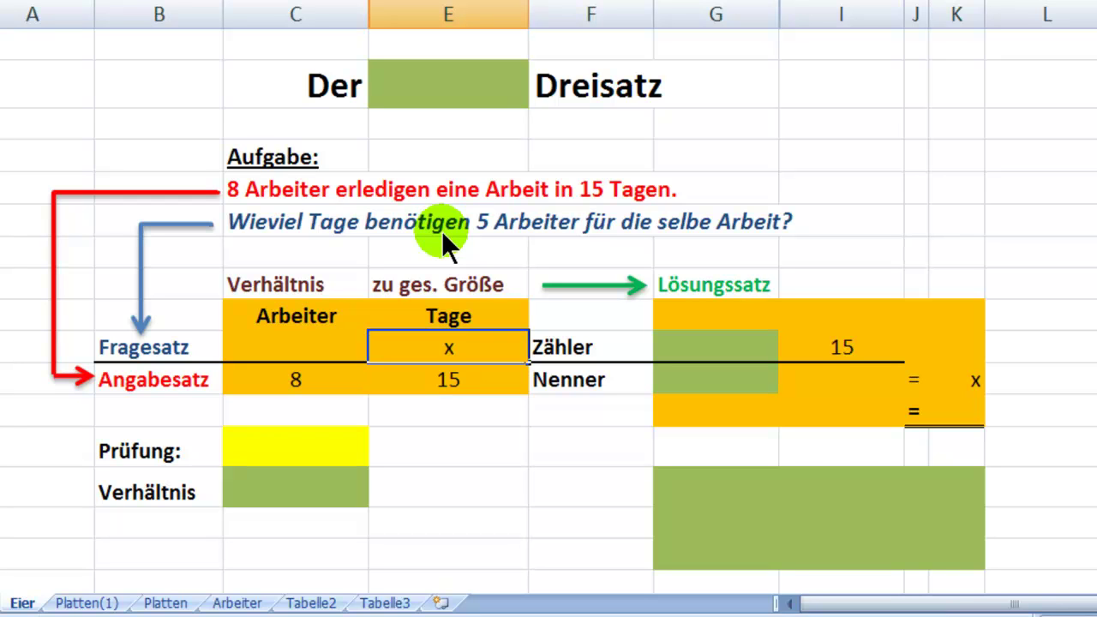
{"action": "key", "text": "Left"}
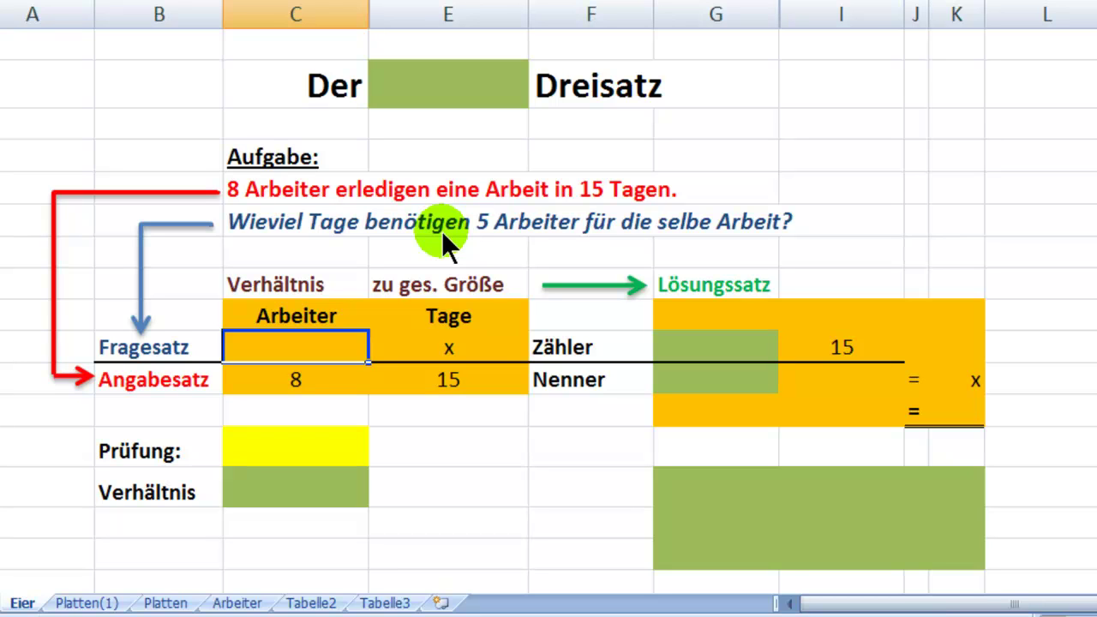
{"action": "type", "text": "5"}
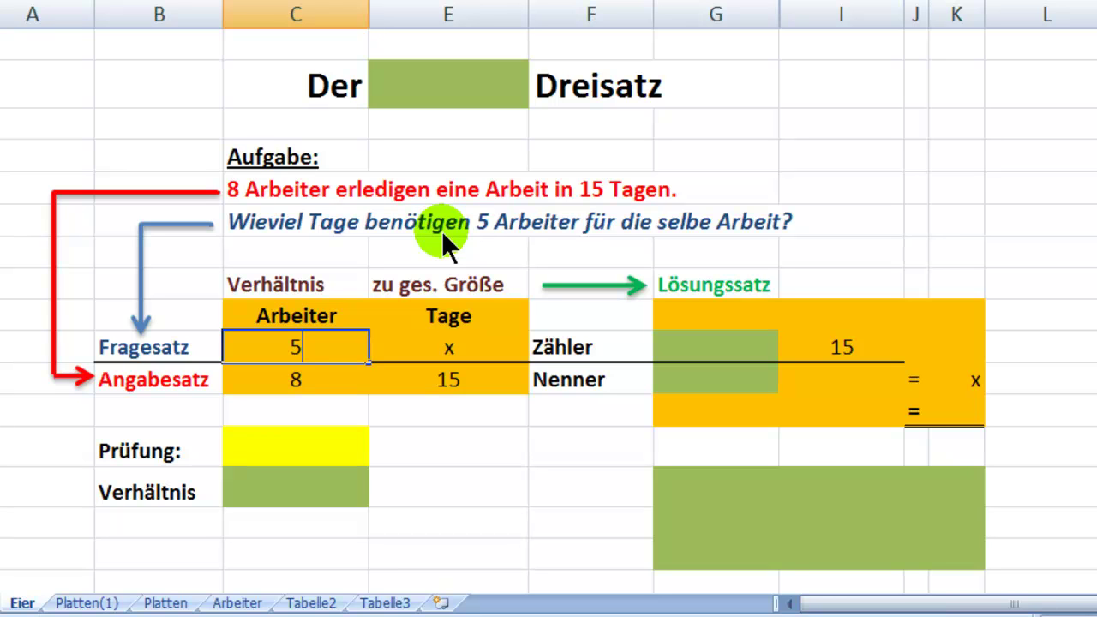
{"action": "key", "text": "Return"}
{"action": "key", "text": "Return"}
{"action": "key", "text": "Return"}
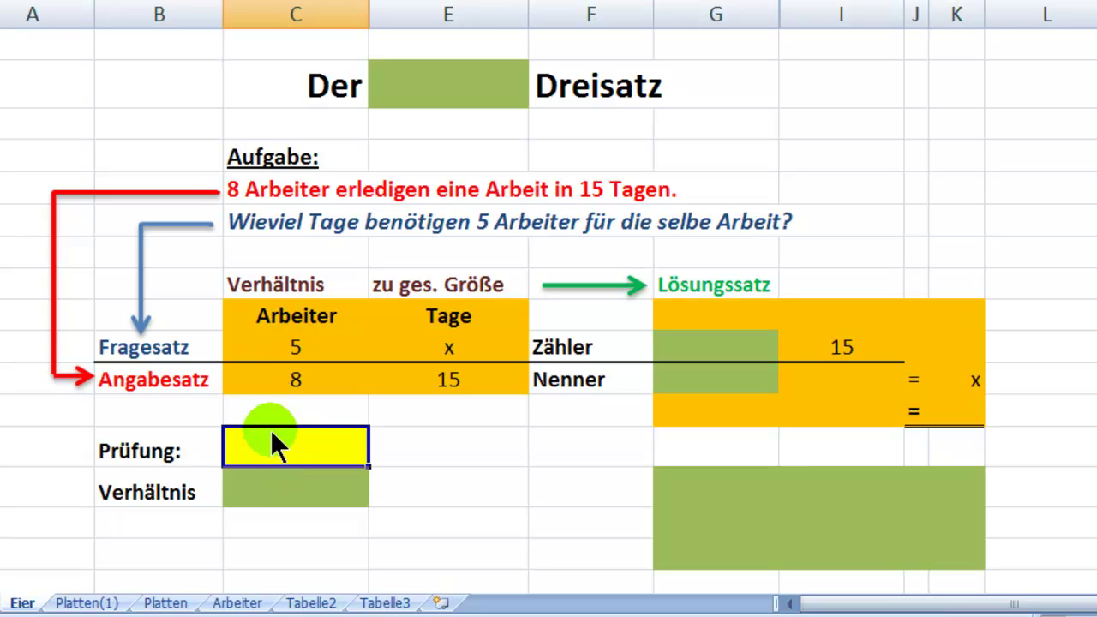
Step: Type -+ in the Prüfung cell, making the ratio ungerade with 8/5 and x = 24
{"action": "type", "text": "-"}
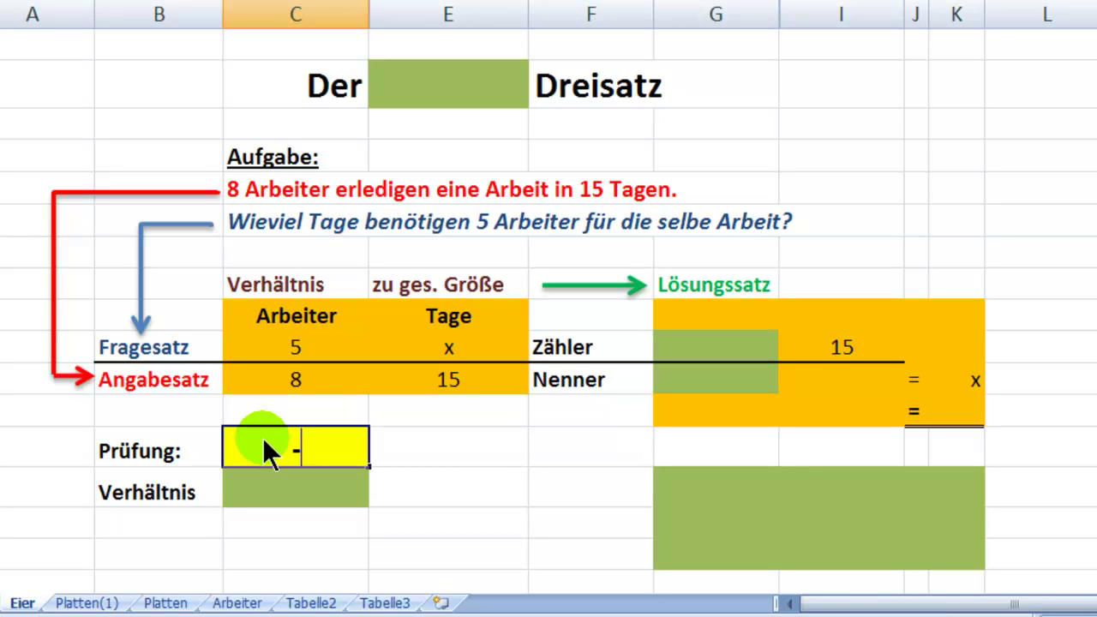
{"action": "type", "text": "+"}
{"action": "key", "text": "Return"}
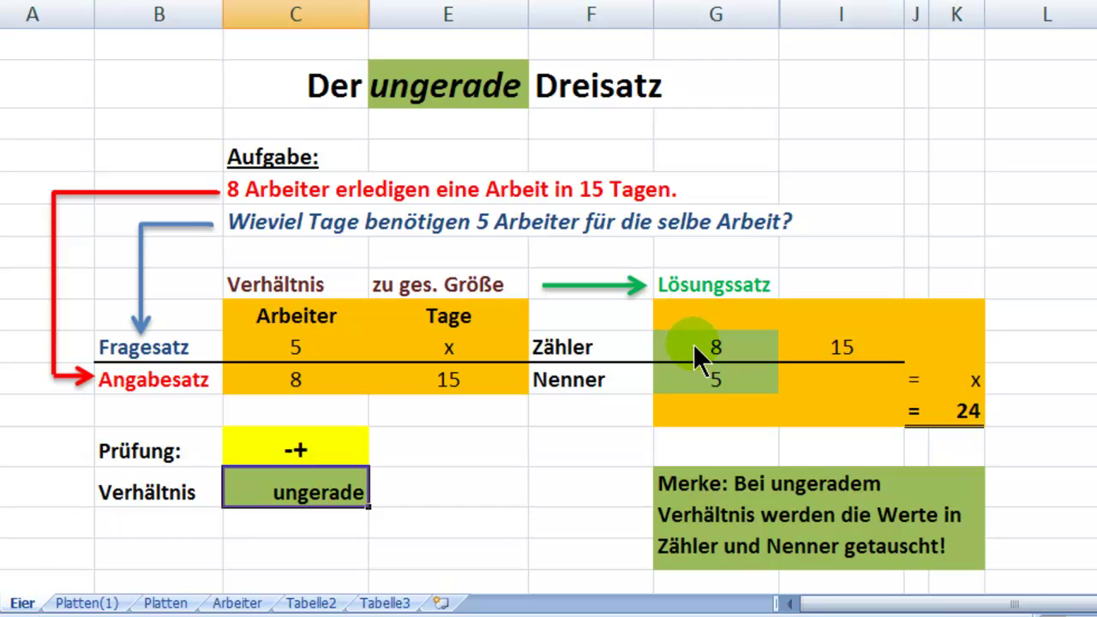
Step: Trace how 8 and 5 swap into Zähler and Nenner and multiply 15 Tage to give 24
{"action": "left_click", "coordinate": [673, 484]}
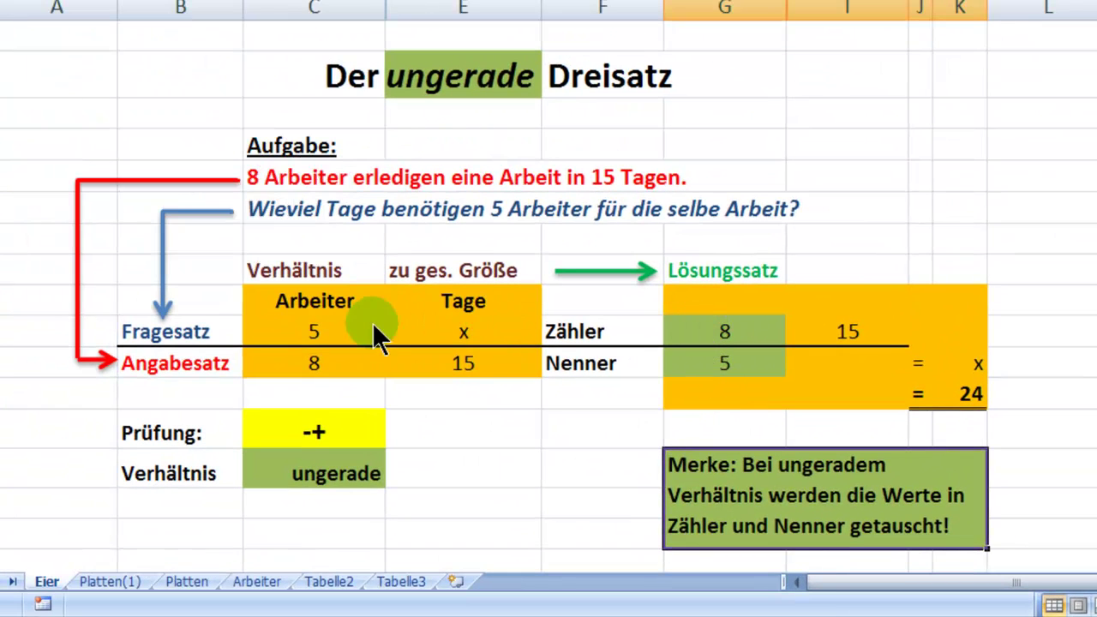
{"action": "left_click", "coordinate": [325, 327]}
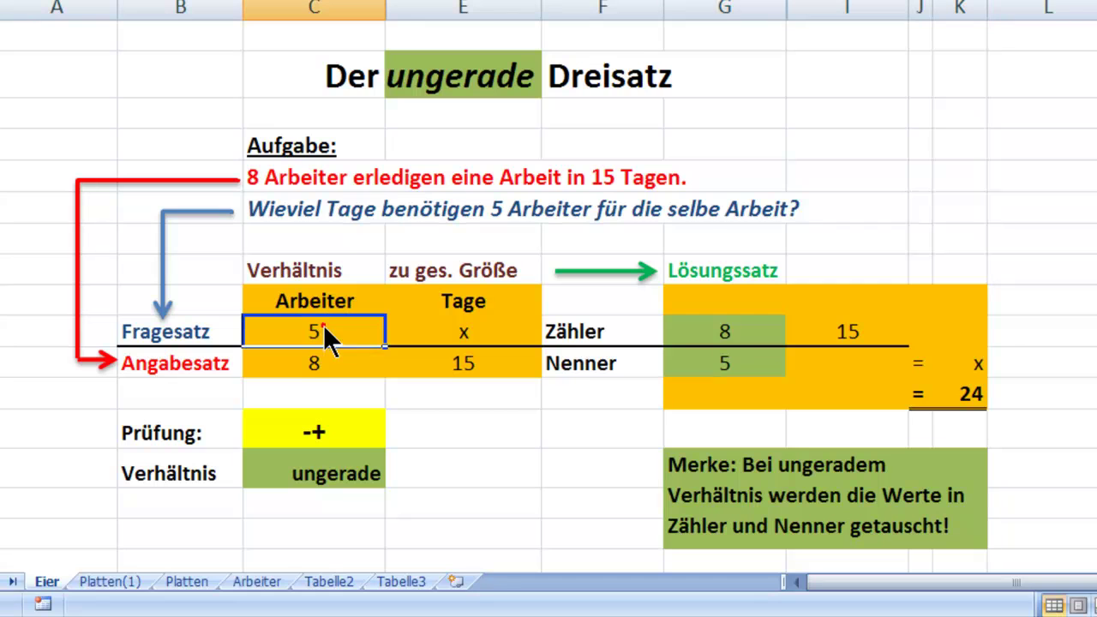
{"action": "left_click", "coordinate": [718, 363]}
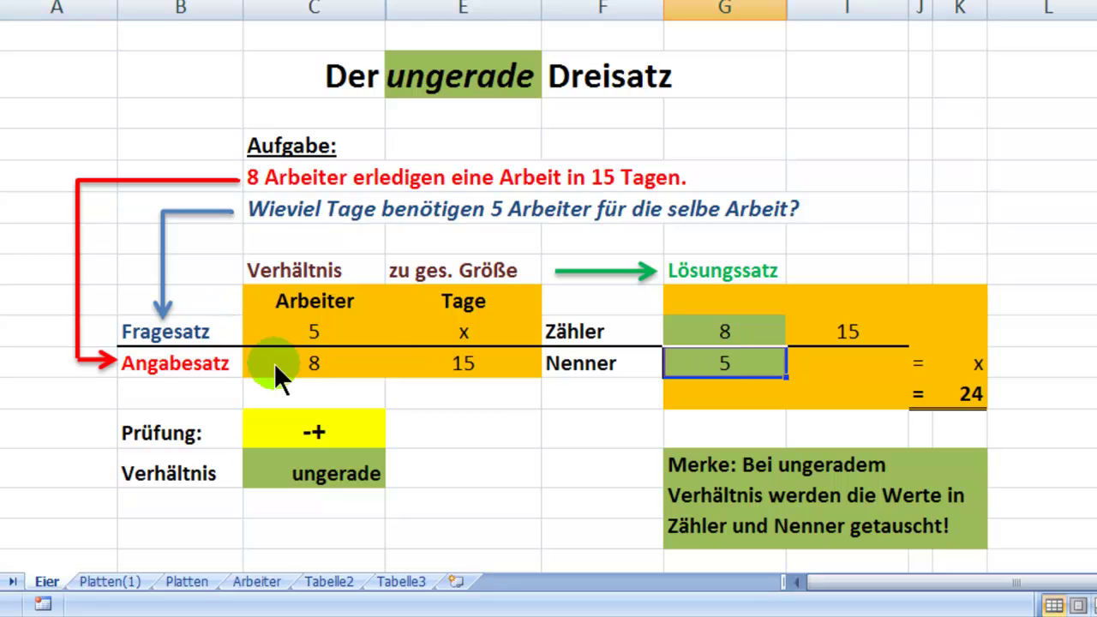
{"action": "left_click", "coordinate": [312, 367]}
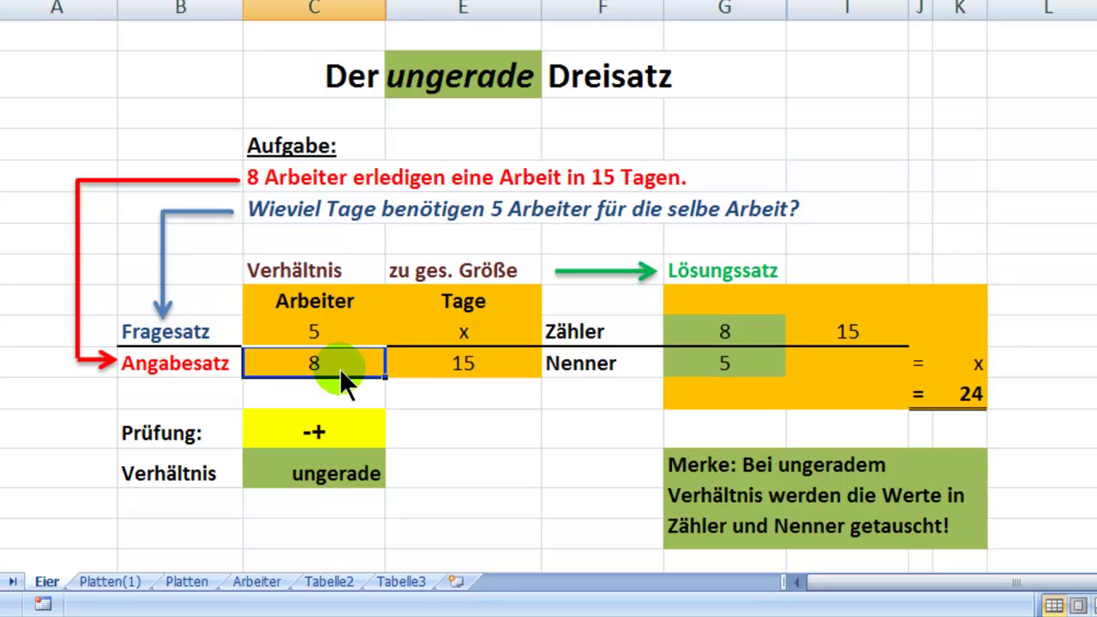
{"action": "left_click", "coordinate": [700, 333]}
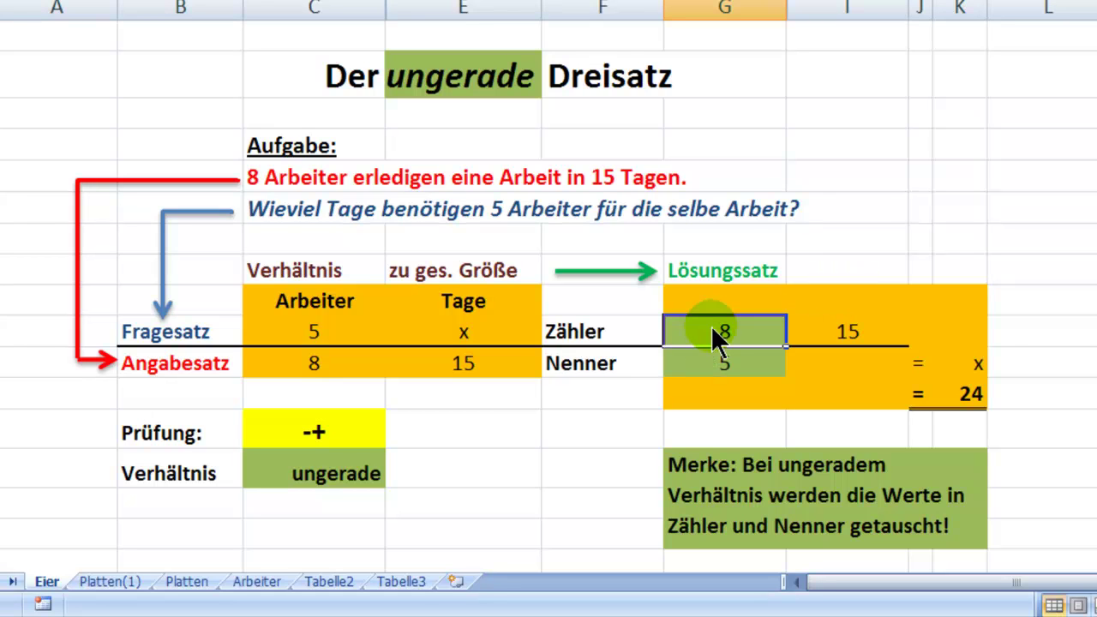
{"action": "left_click", "coordinate": [967, 395]}
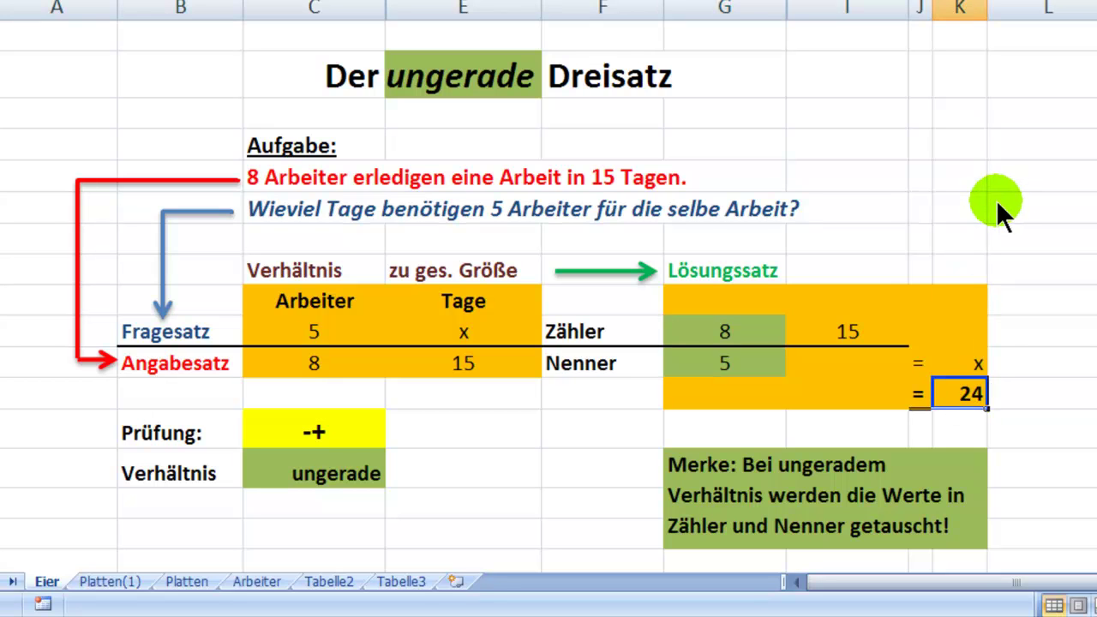
{"action": "left_click", "coordinate": [697, 334]}
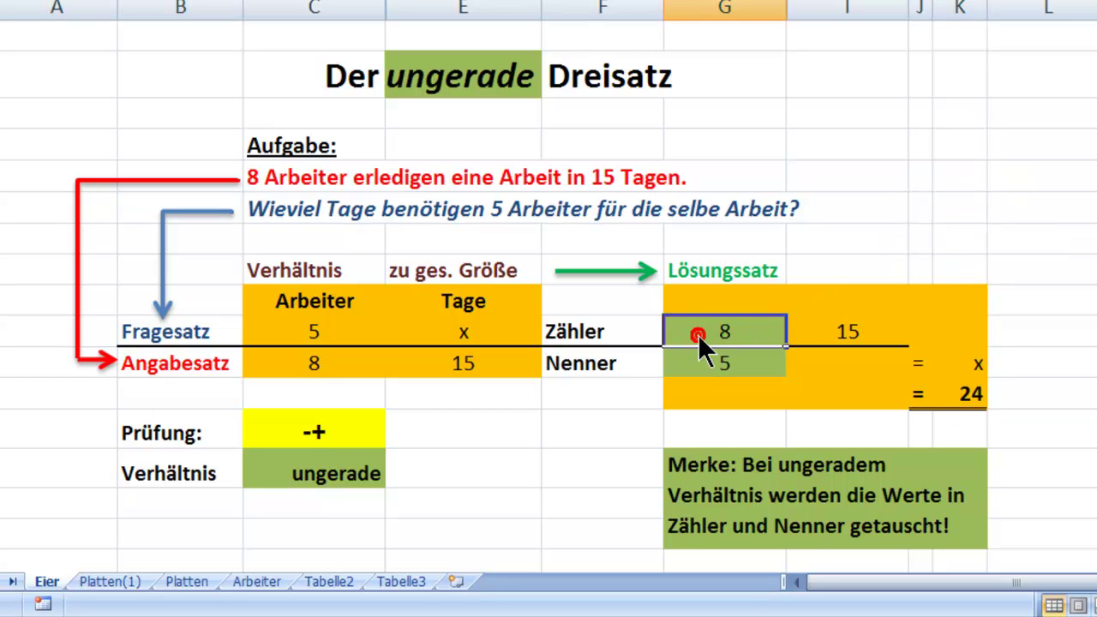
{"action": "left_click", "coordinate": [841, 334]}
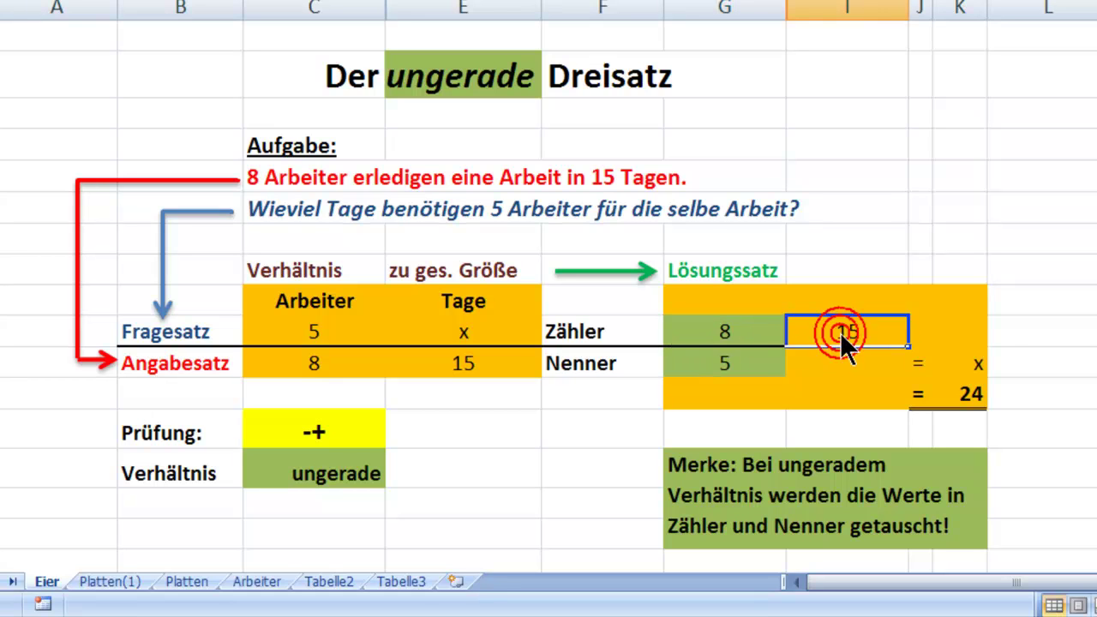
{"action": "left_click", "coordinate": [721, 359]}
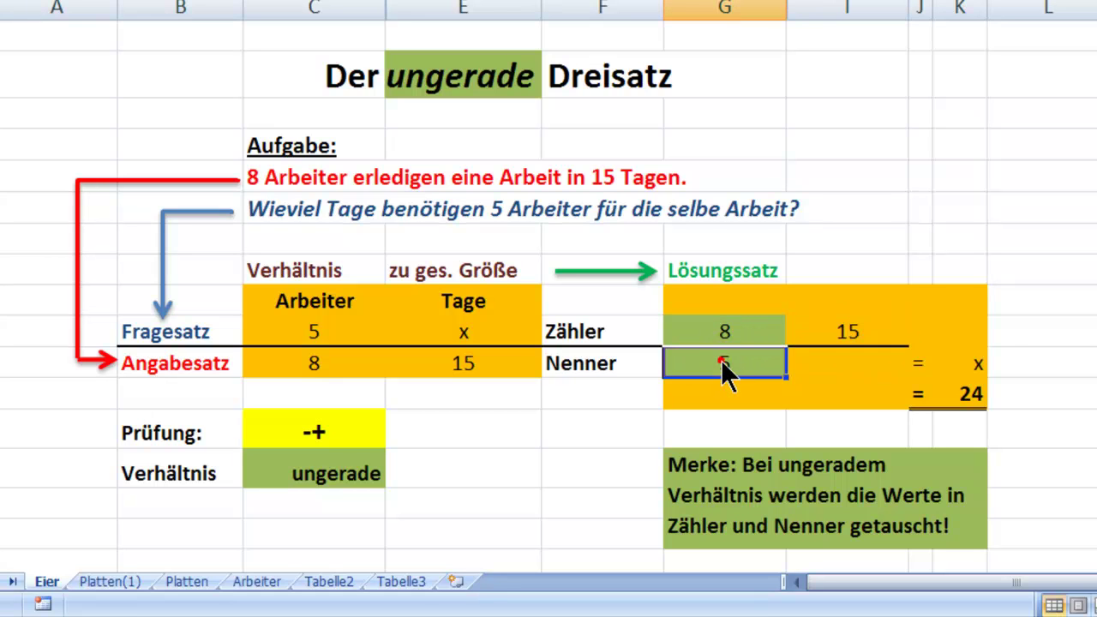
{"action": "left_click", "coordinate": [978, 397]}
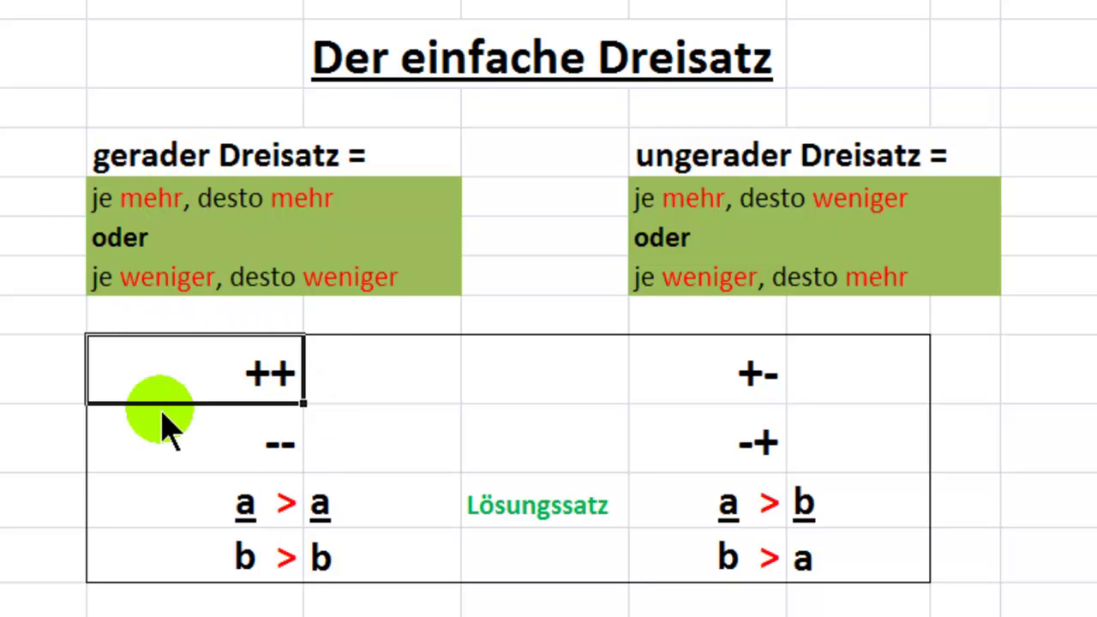
{"action": "left_click", "coordinate": [218, 503]}
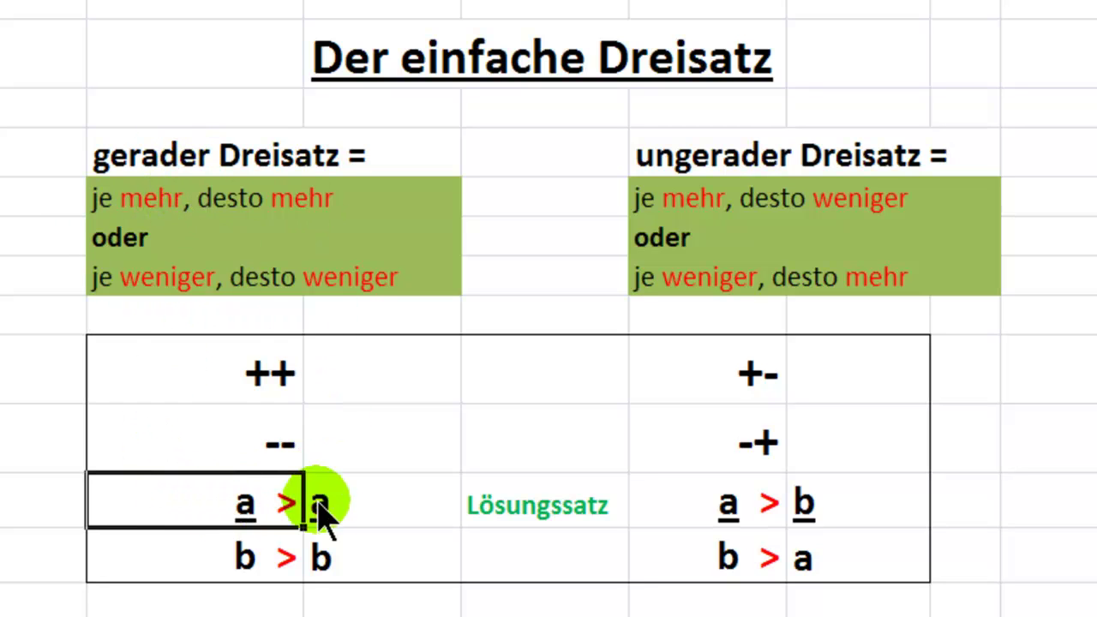
{"action": "left_click", "coordinate": [240, 558]}
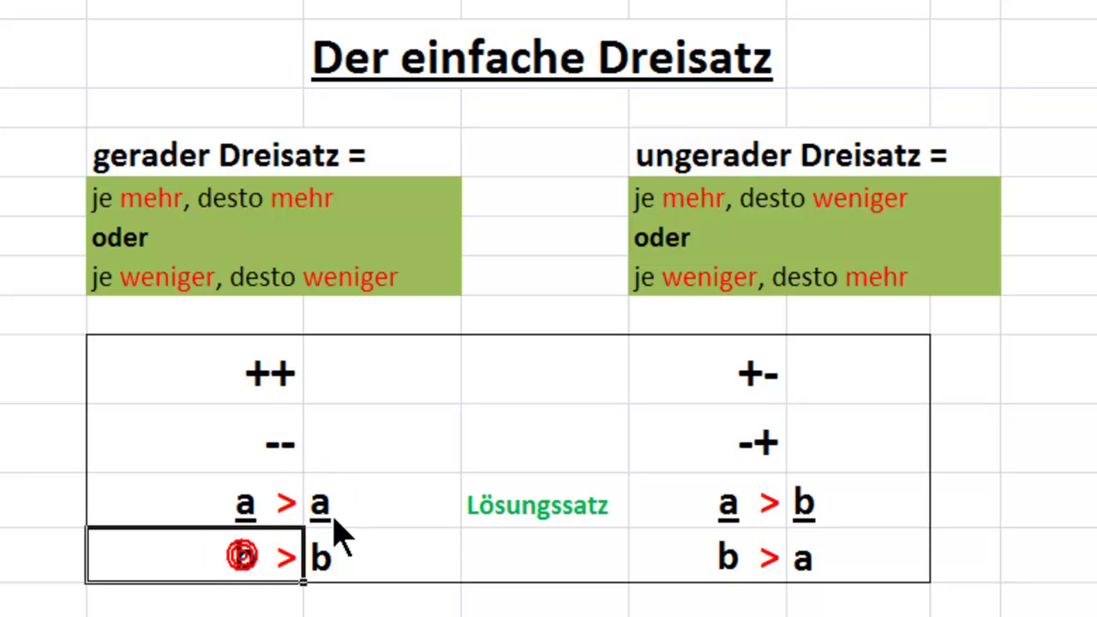
{"action": "left_click", "coordinate": [335, 506]}
{"action": "left_click", "coordinate": [333, 566]}
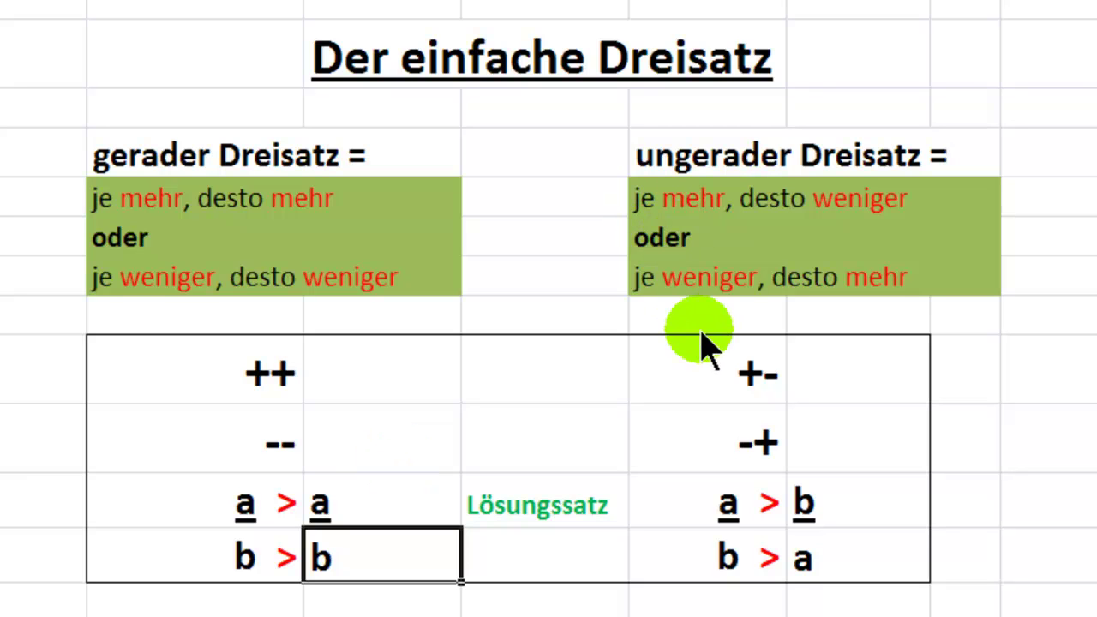
{"action": "left_click", "coordinate": [744, 390]}
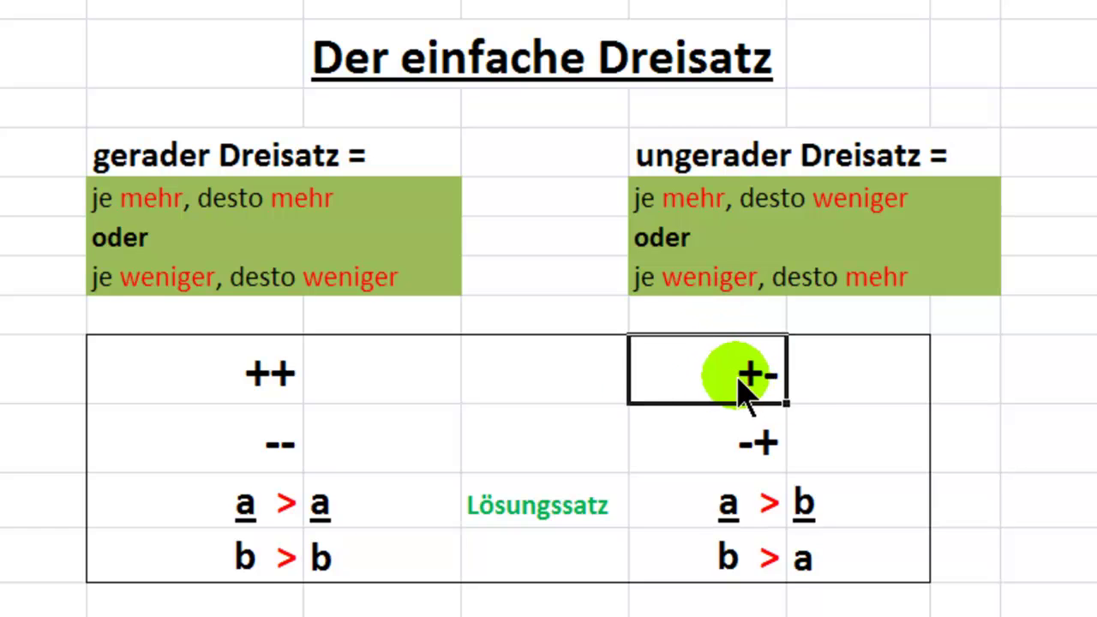
{"action": "left_click", "coordinate": [751, 462]}
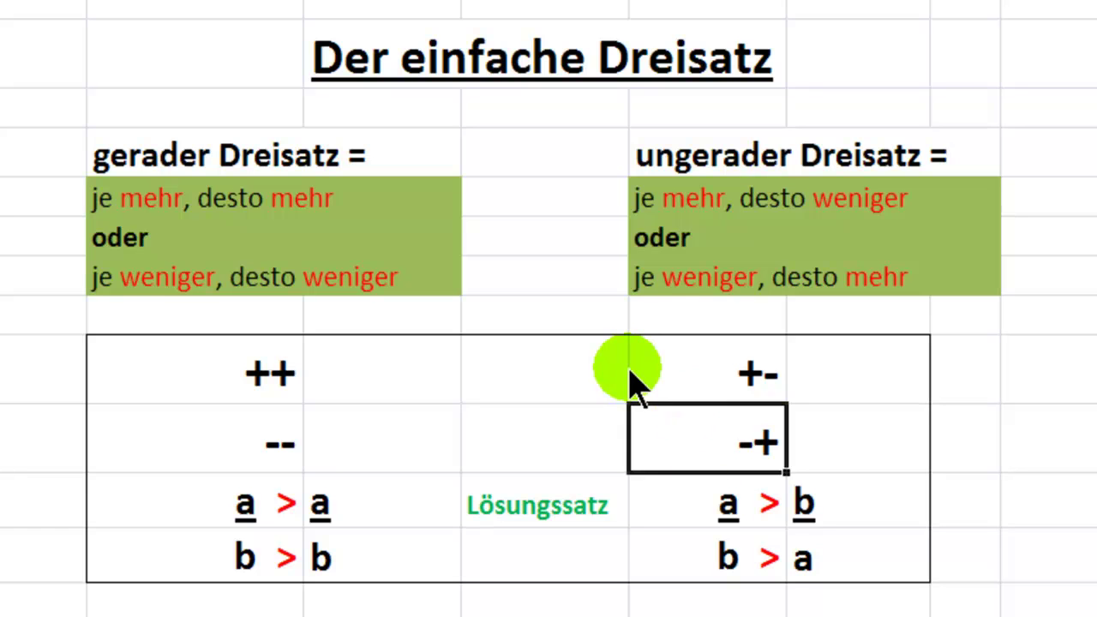
{"action": "left_click", "coordinate": [703, 507]}
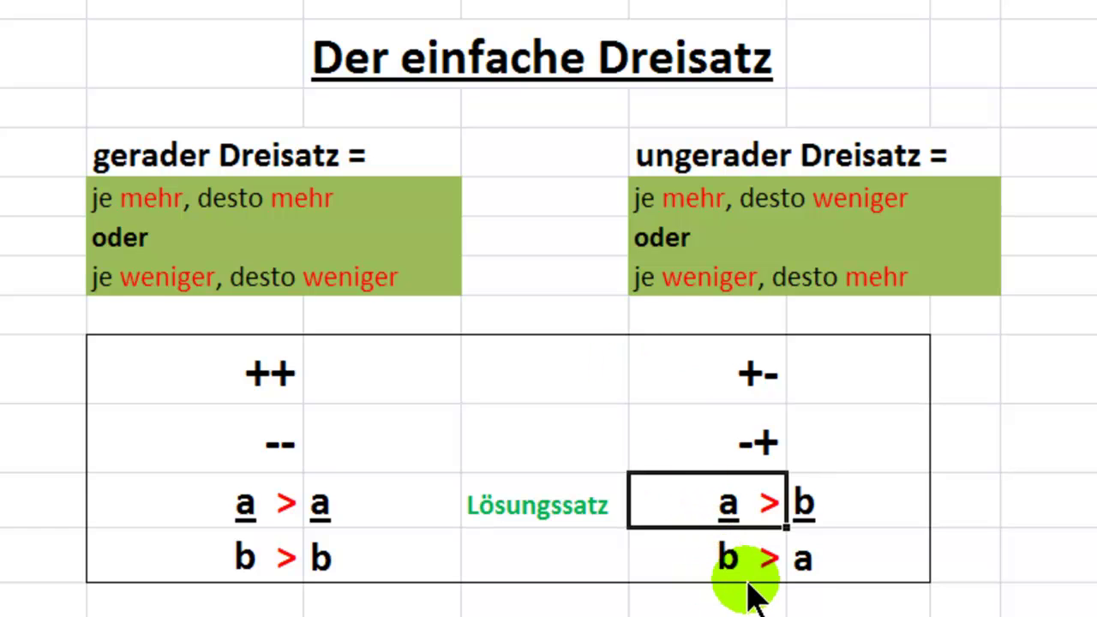
{"action": "left_click", "coordinate": [829, 516]}
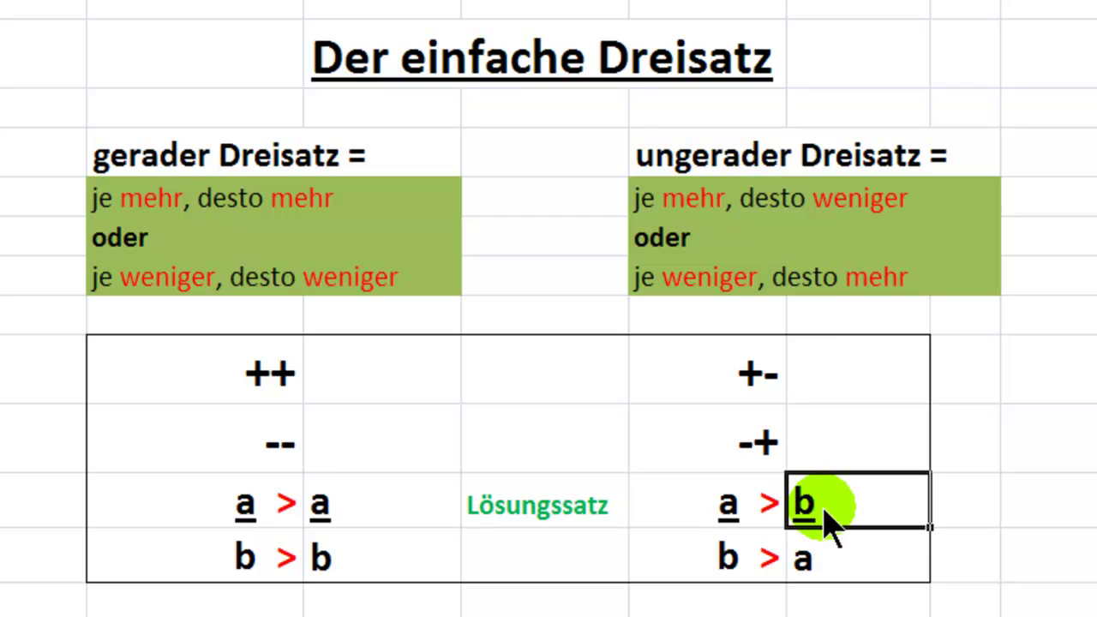